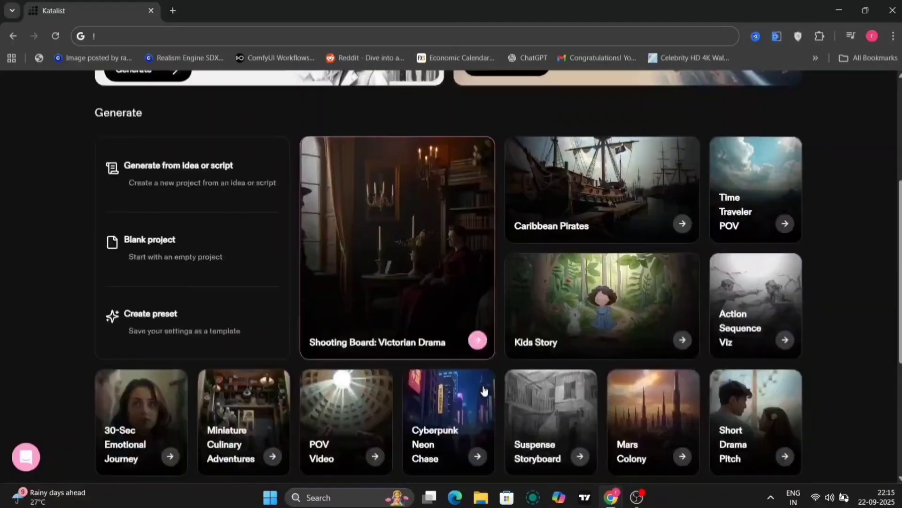
Start a project from an idea with the Star Wars Jedi temple trailer prompt, set to 10 scenes
{"action": "scroll", "coordinate": [485, 391], "scroll_direction": "down", "scroll_amount": 5}
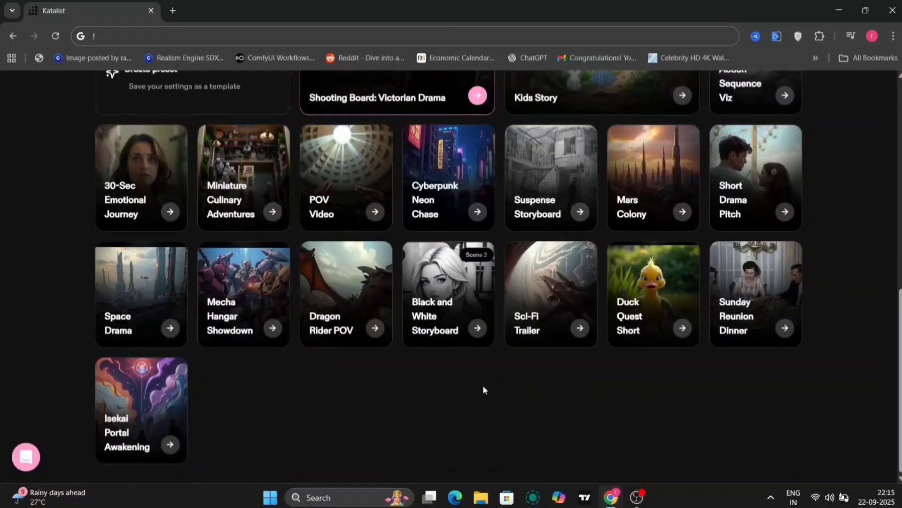
{"action": "scroll", "coordinate": [485, 392], "scroll_direction": "up", "scroll_amount": 8}
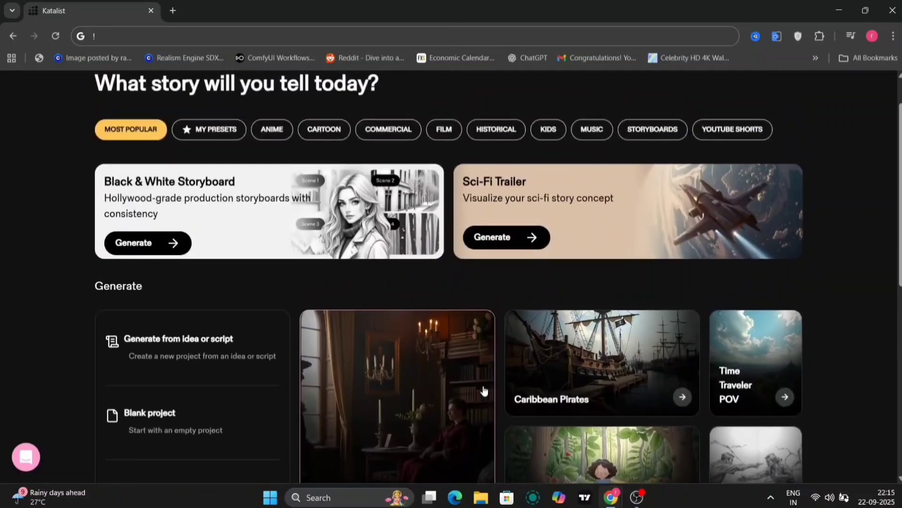
{"action": "left_click", "coordinate": [168, 362]}
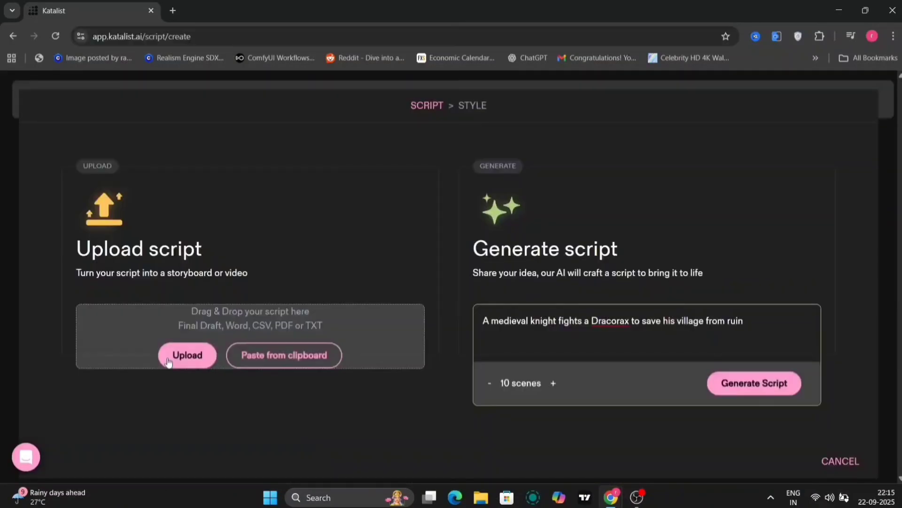
{"action": "type", "text": "!!"}
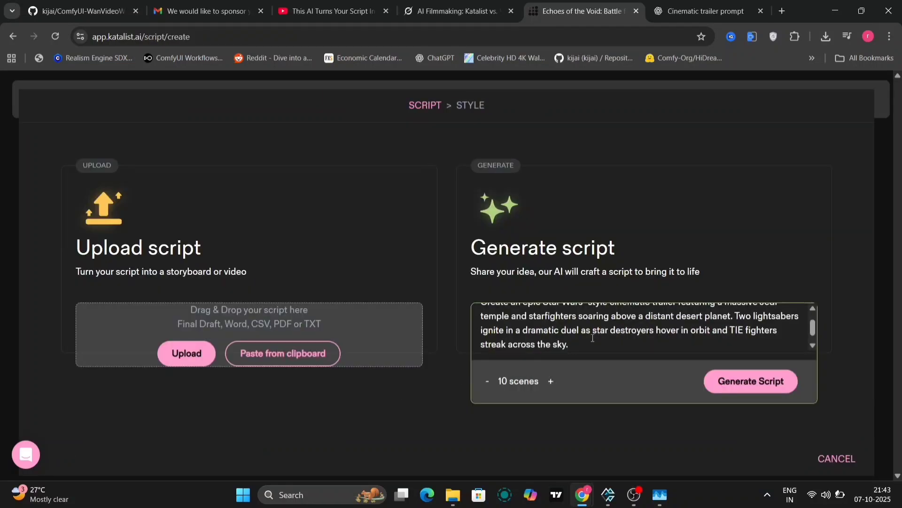
{"action": "scroll", "coordinate": [592, 337], "scroll_direction": "up", "scroll_amount": 1}
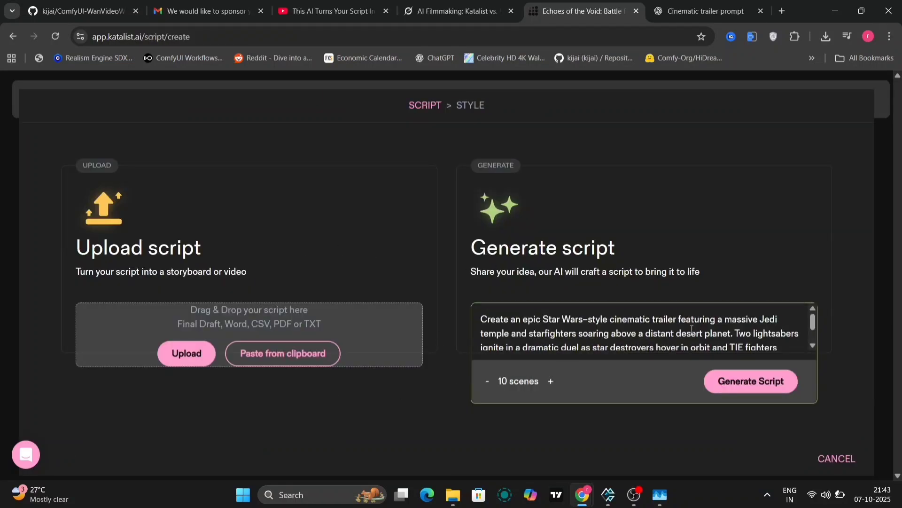
{"action": "scroll", "coordinate": [691, 329], "scroll_direction": "down", "scroll_amount": 2}
Generate the 'Echoes of the Jedi Temple' script breakdown from the trailer idea
{"action": "left_click", "coordinate": [775, 381]}
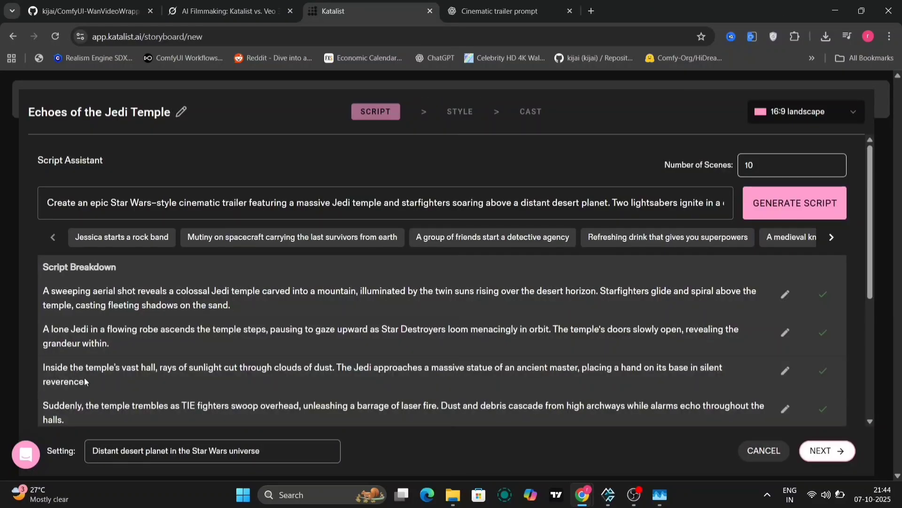
{"action": "scroll", "coordinate": [361, 265], "scroll_direction": "down", "scroll_amount": 5}
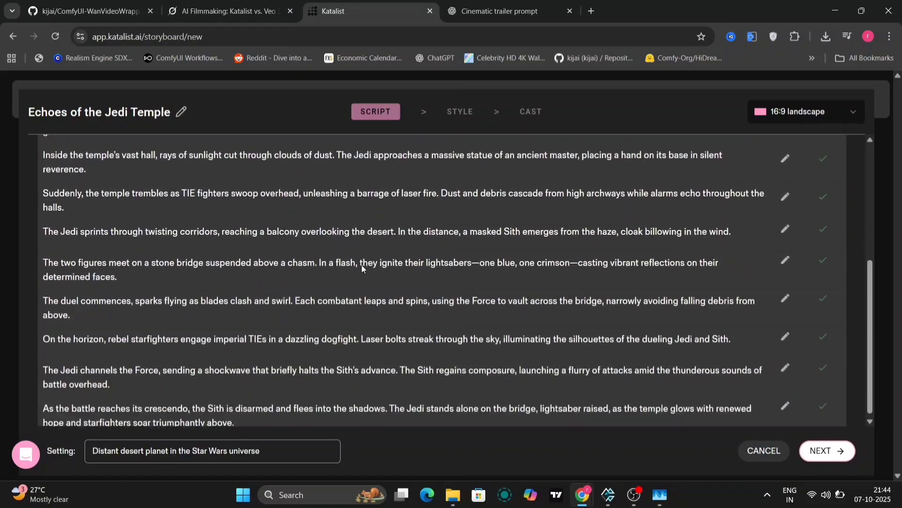
{"action": "scroll", "coordinate": [362, 269], "scroll_direction": "up", "scroll_amount": 5}
Set the project's number of scenes to 15
{"action": "left_click", "coordinate": [781, 164]}
{"action": "left_click", "coordinate": [835, 162]}
{"action": "left_click", "coordinate": [835, 161]}
{"action": "left_click", "coordinate": [835, 162]}
{"action": "left_click", "coordinate": [835, 161]}
{"action": "left_click", "coordinate": [835, 161]}
{"action": "left_click", "coordinate": [836, 168]}
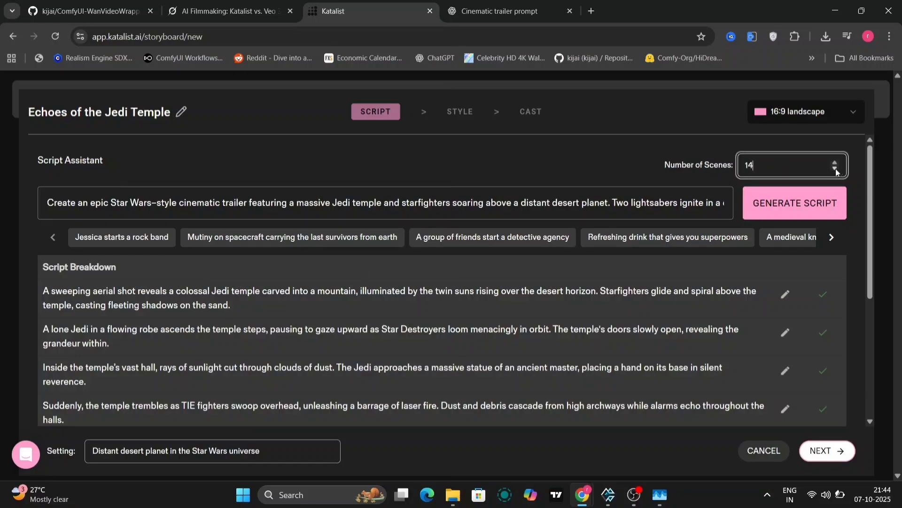
{"action": "left_click", "coordinate": [837, 162]}
Keep the Cinematic visual style after briefly trying Sketch
{"action": "left_click", "coordinate": [824, 451]}
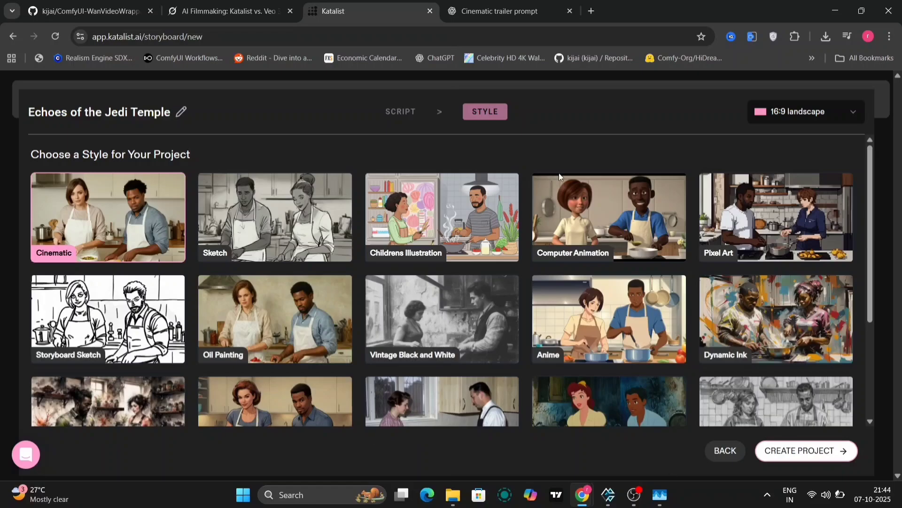
{"action": "left_click", "coordinate": [260, 230]}
{"action": "left_click", "coordinate": [132, 221]}
{"action": "scroll", "coordinate": [436, 392], "scroll_direction": "down", "scroll_amount": 3}
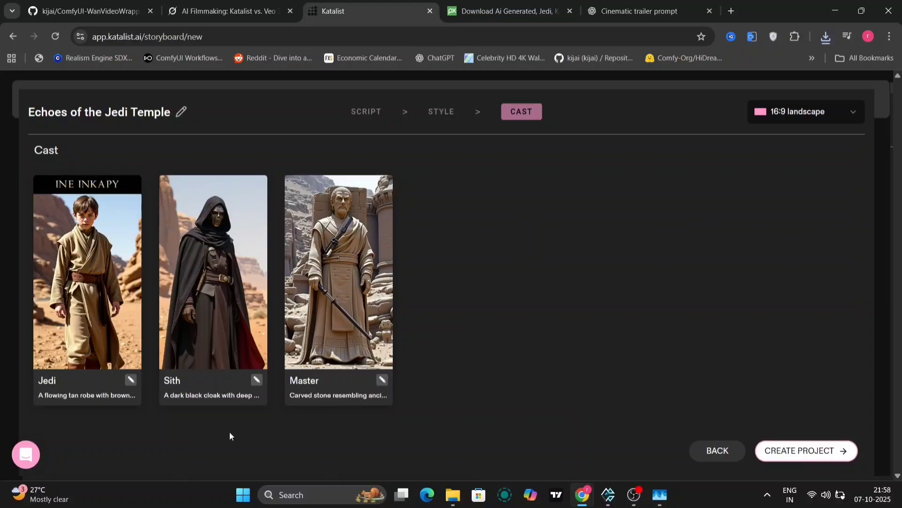
Give the Sith a new look generated from the uploaded Darth Vader face reference
{"action": "left_click", "coordinate": [256, 379]}
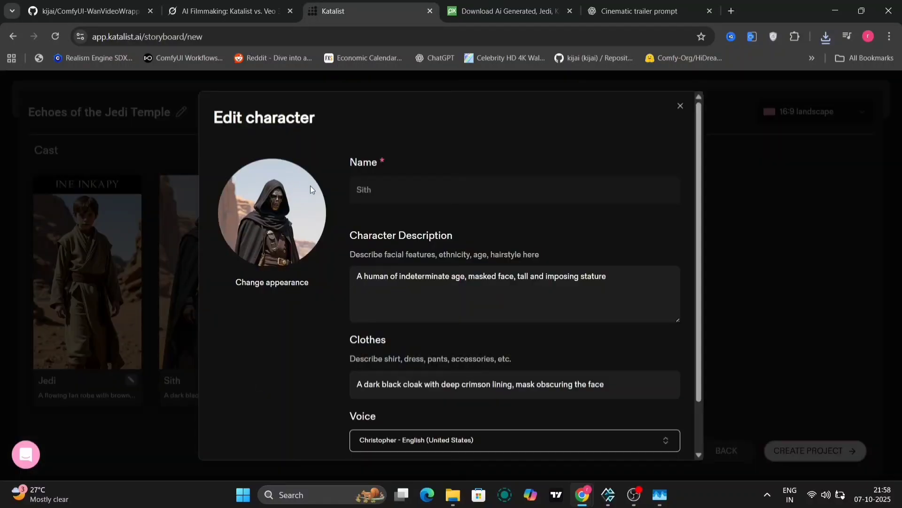
{"action": "left_click", "coordinate": [271, 283]}
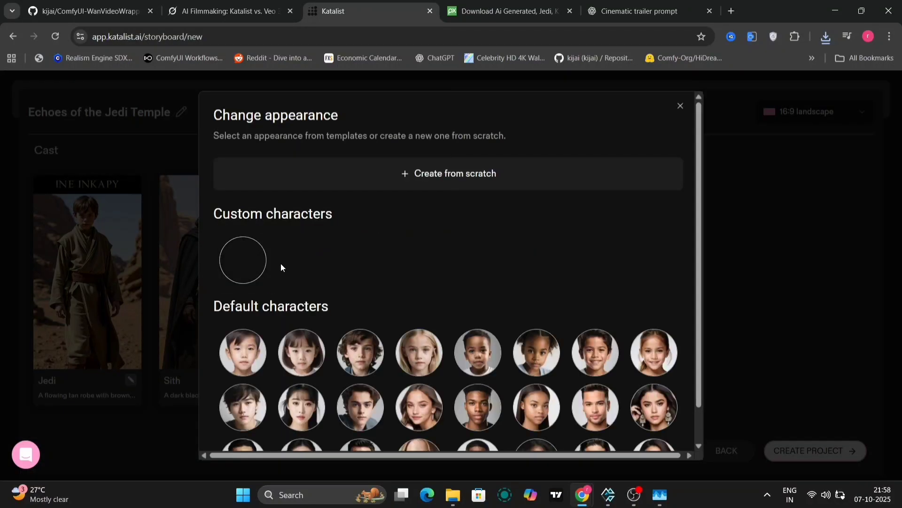
{"action": "left_click", "coordinate": [406, 181]}
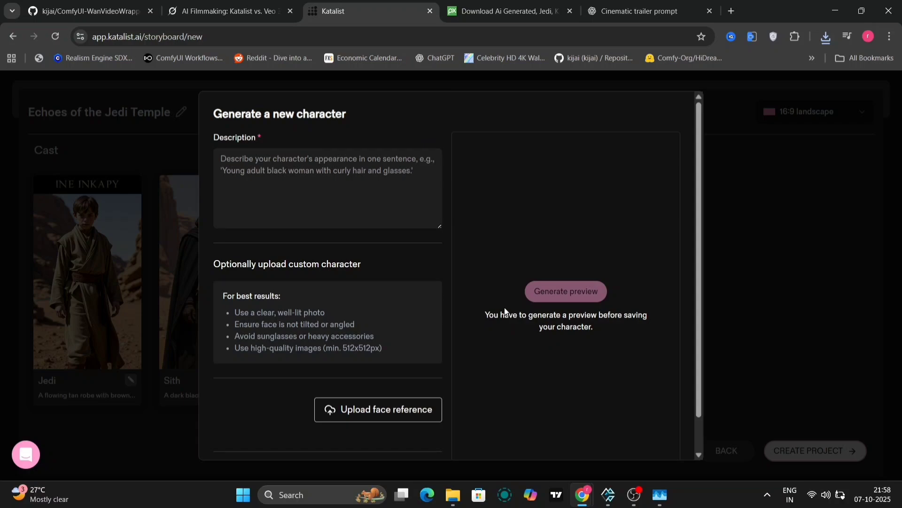
{"action": "left_click", "coordinate": [393, 409]}
{"action": "left_click", "coordinate": [263, 146]}
{"action": "double_click", "coordinate": [264, 146]}
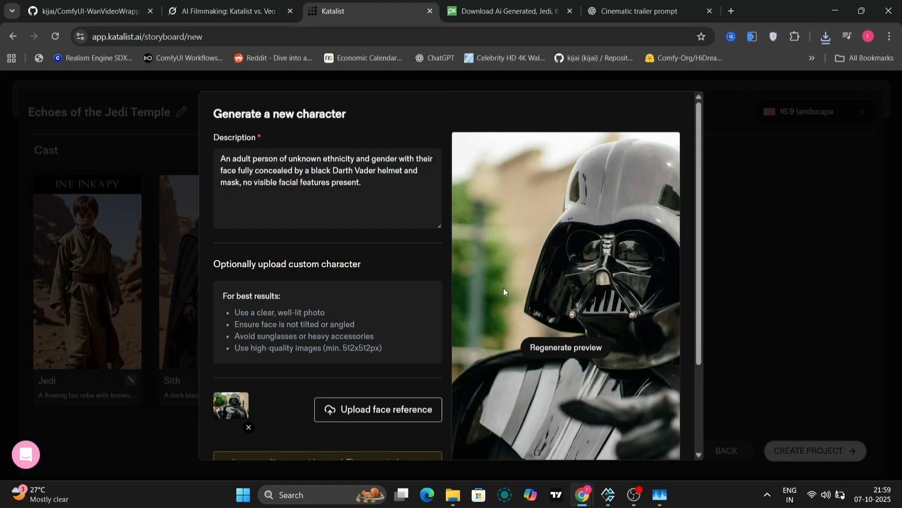
{"action": "key", "text": "Escape"}
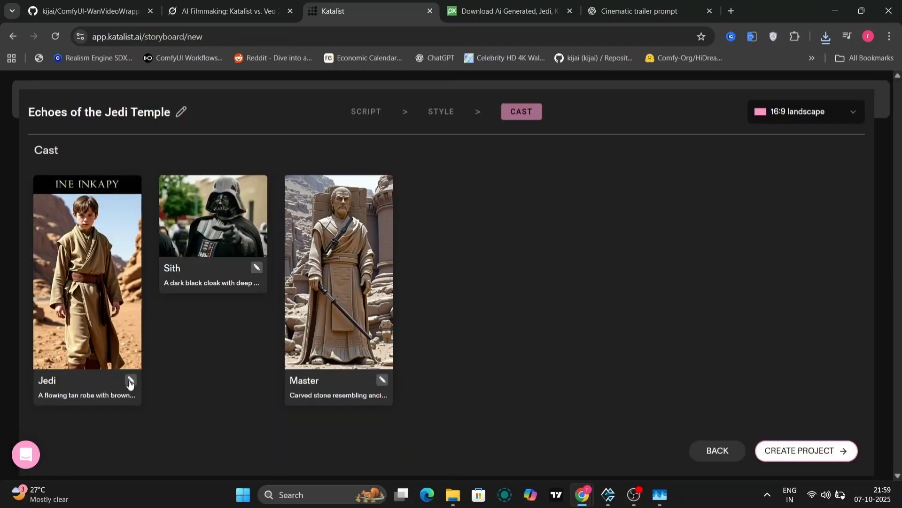
Recreate the Jedi from the blonde Jedi face reference image and save the character
{"action": "left_click", "coordinate": [131, 379]}
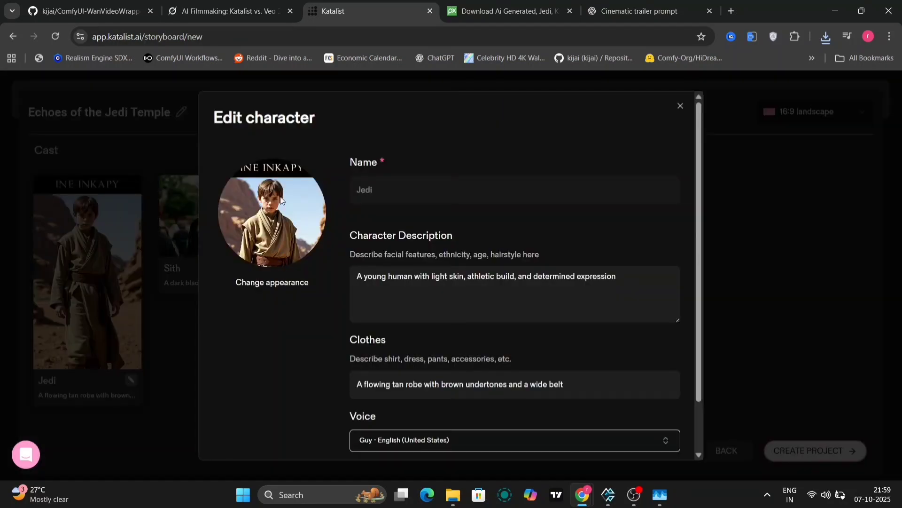
{"action": "left_click", "coordinate": [282, 282]}
{"action": "left_click", "coordinate": [401, 184]}
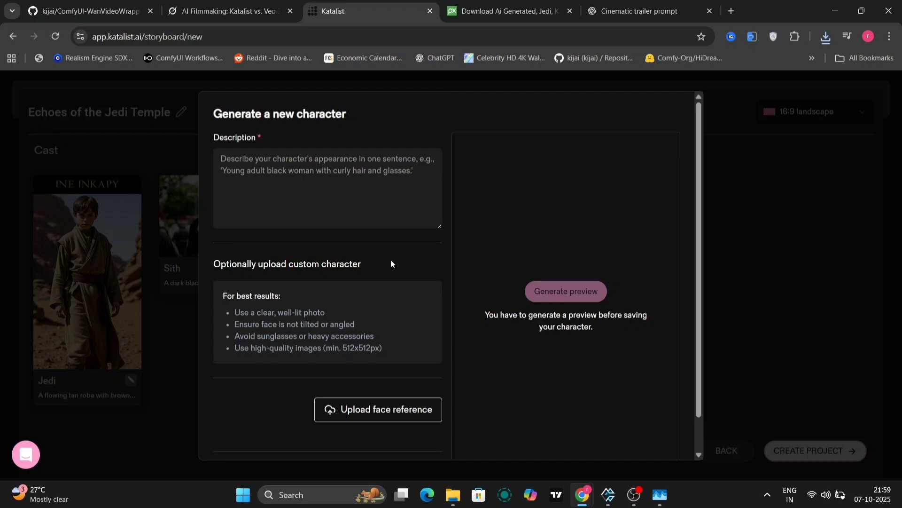
{"action": "scroll", "coordinate": [382, 398], "scroll_direction": "down", "scroll_amount": 1}
{"action": "left_click", "coordinate": [401, 377]}
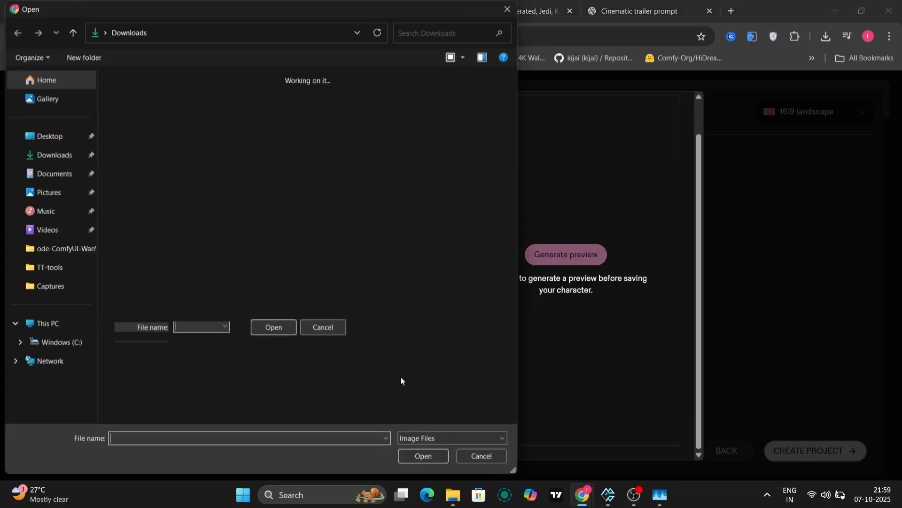
{"action": "double_click", "coordinate": [169, 147]}
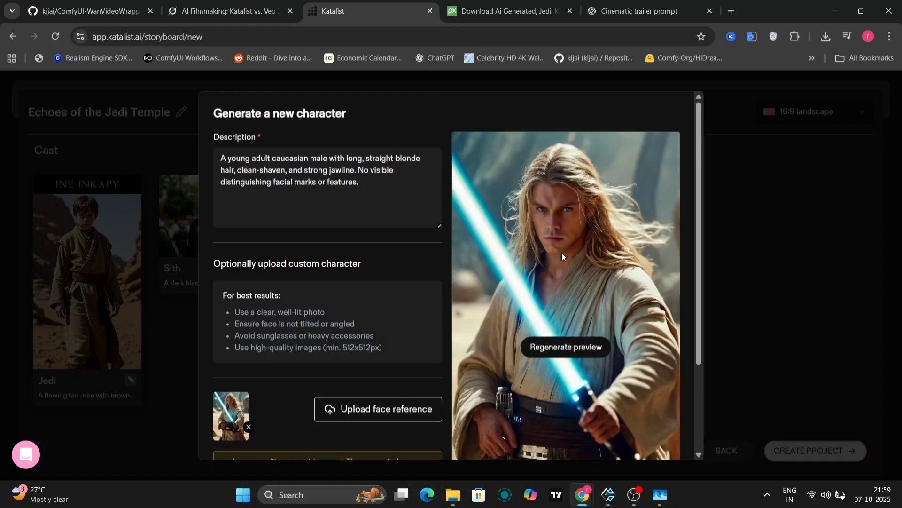
{"action": "scroll", "coordinate": [415, 272], "scroll_direction": "down", "scroll_amount": 3}
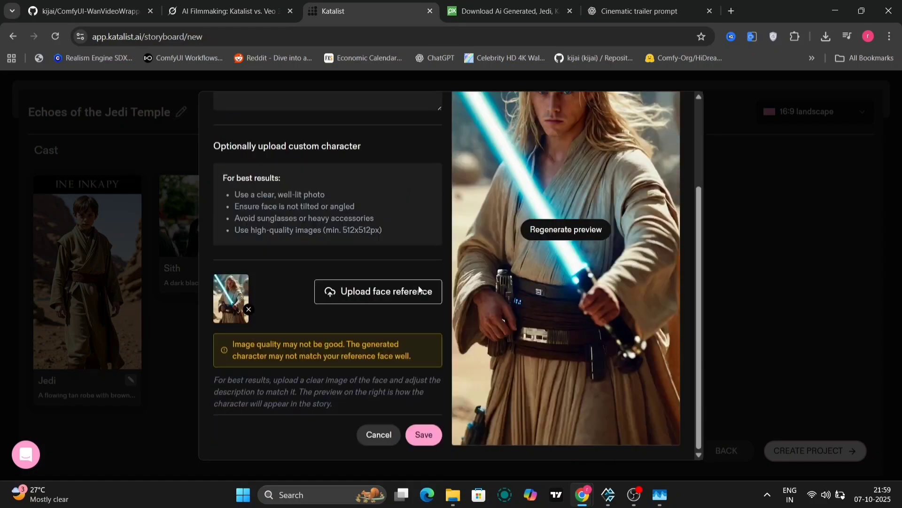
{"action": "left_click", "coordinate": [429, 436]}
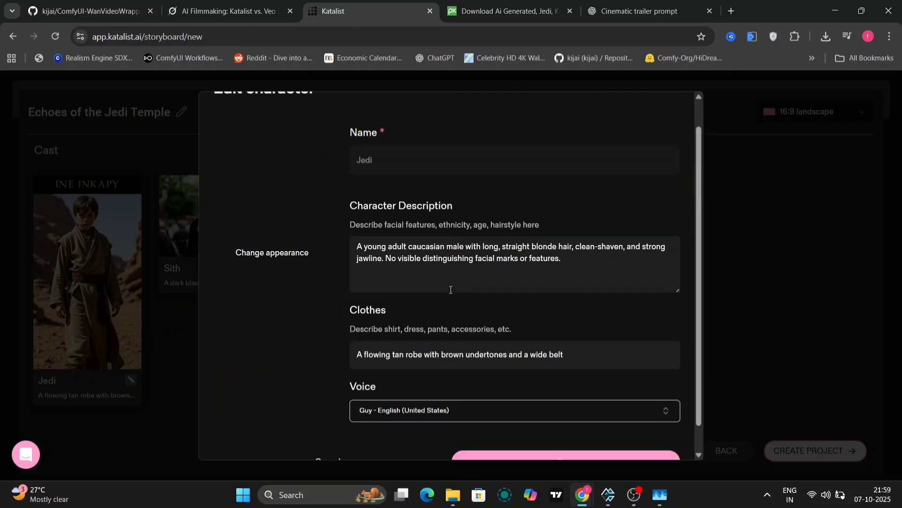
{"action": "scroll", "coordinate": [450, 290], "scroll_direction": "down", "scroll_amount": 1}
{"action": "left_click", "coordinate": [521, 430]}
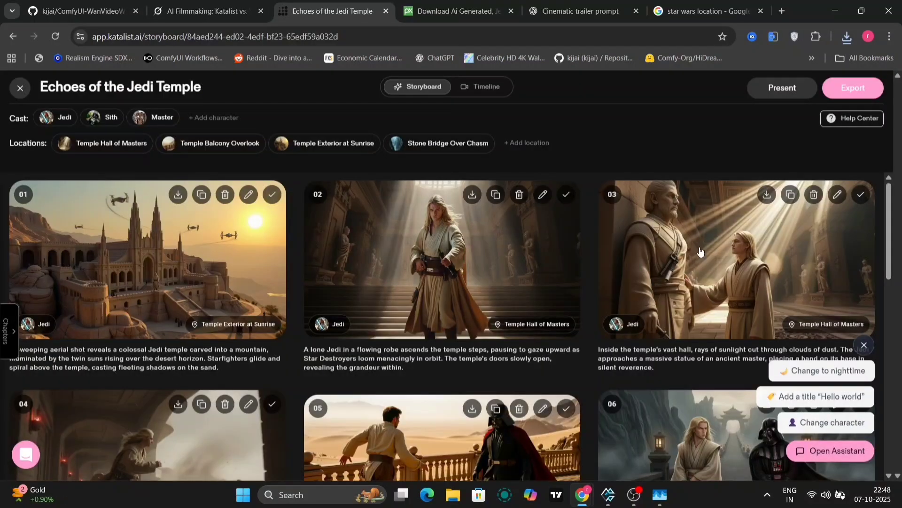
Glance at shot 05 in the image editor, then switch the storyboard to timeline view
{"action": "scroll", "coordinate": [730, 286], "scroll_direction": "down", "scroll_amount": 3}
{"action": "left_click", "coordinate": [469, 340]}
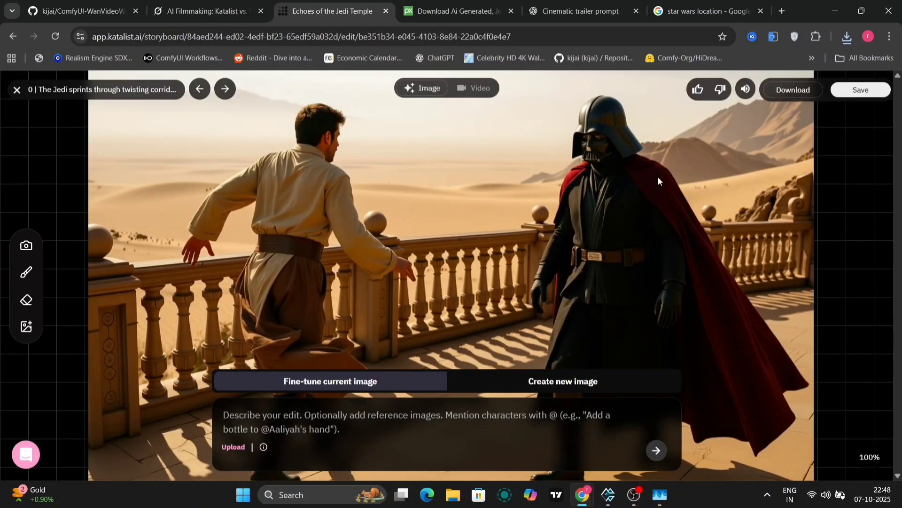
{"action": "left_click", "coordinate": [17, 89]}
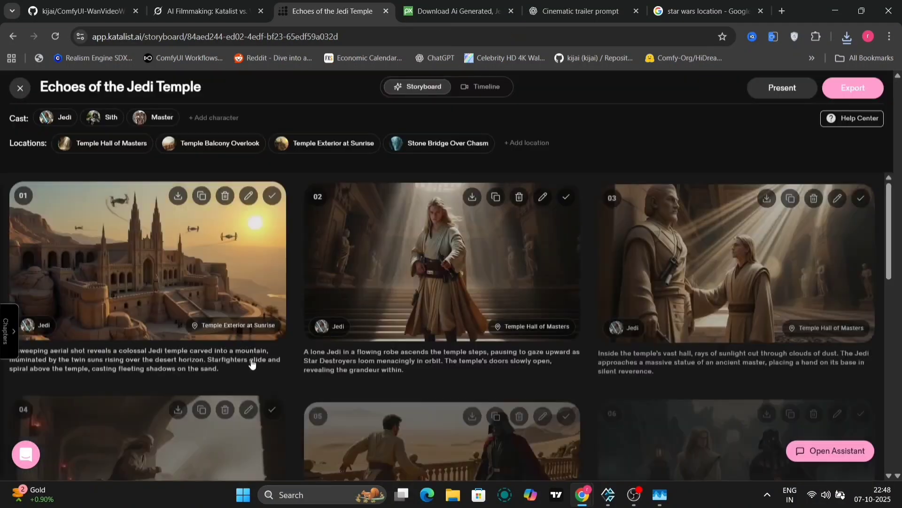
{"action": "scroll", "coordinate": [251, 359], "scroll_direction": "down", "scroll_amount": 15}
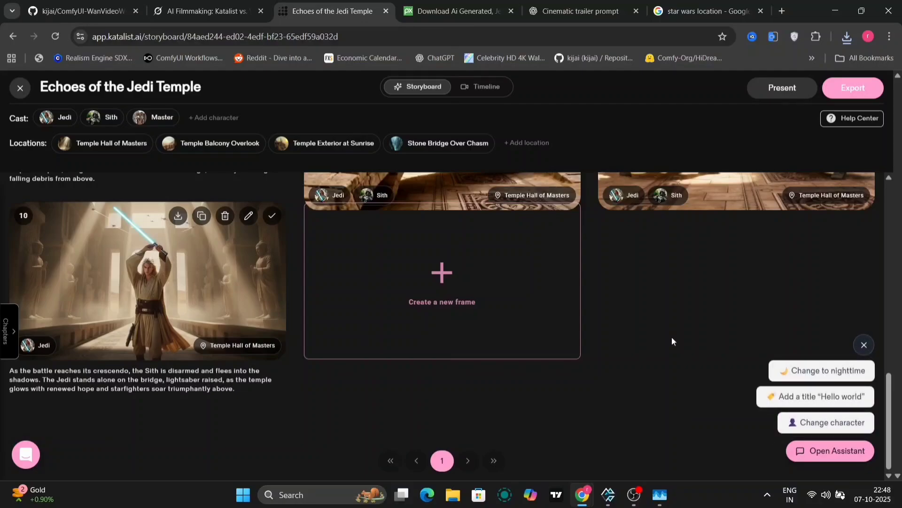
{"action": "scroll", "coordinate": [691, 362], "scroll_direction": "up", "scroll_amount": 15}
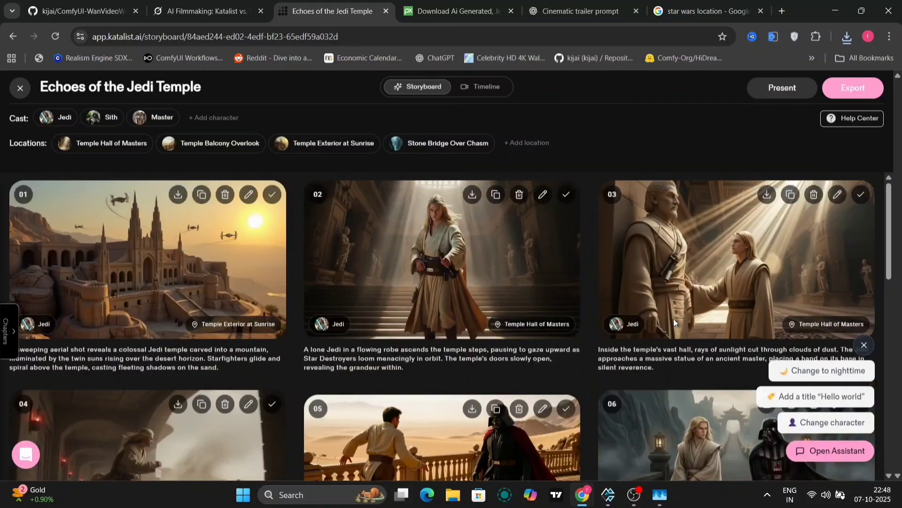
{"action": "left_click", "coordinate": [482, 86]}
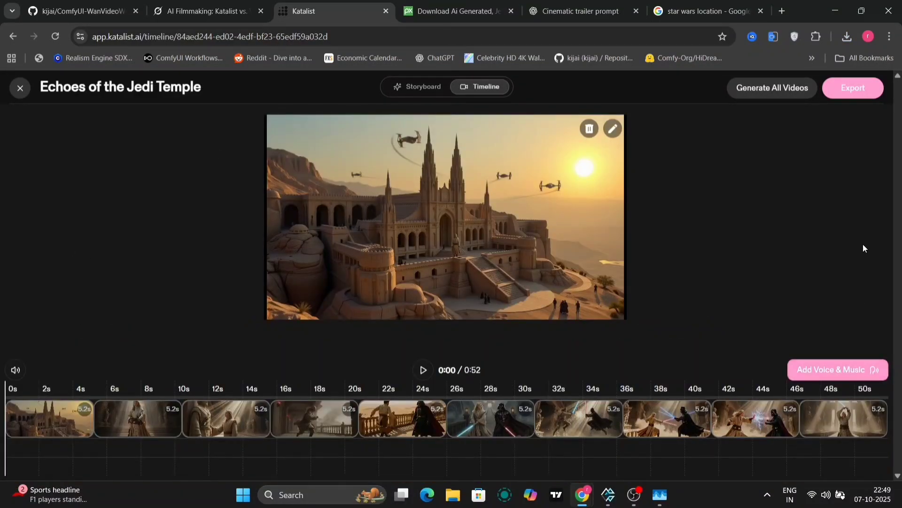
Generate videos for all storyboard frames using the Google Veo 2 model
{"action": "left_click", "coordinate": [789, 90]}
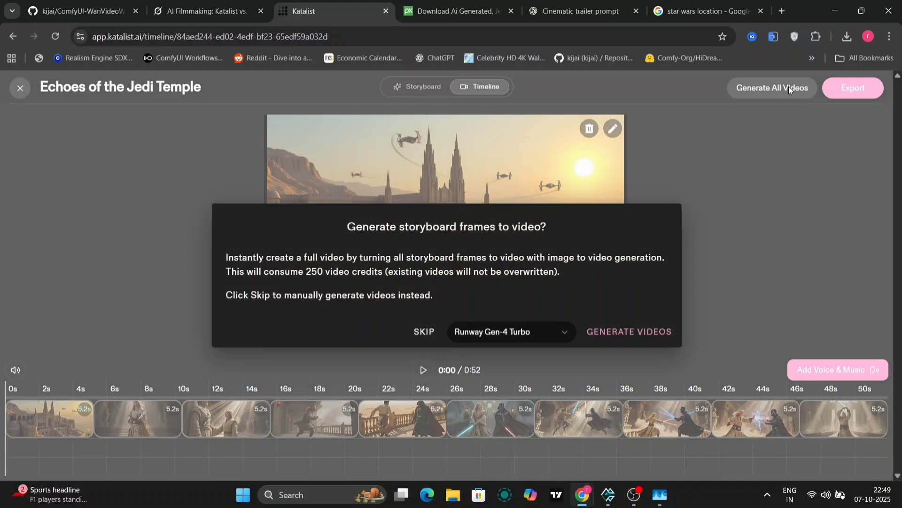
{"action": "left_click", "coordinate": [538, 336]}
{"action": "mouse_move", "coordinate": [536, 311]}
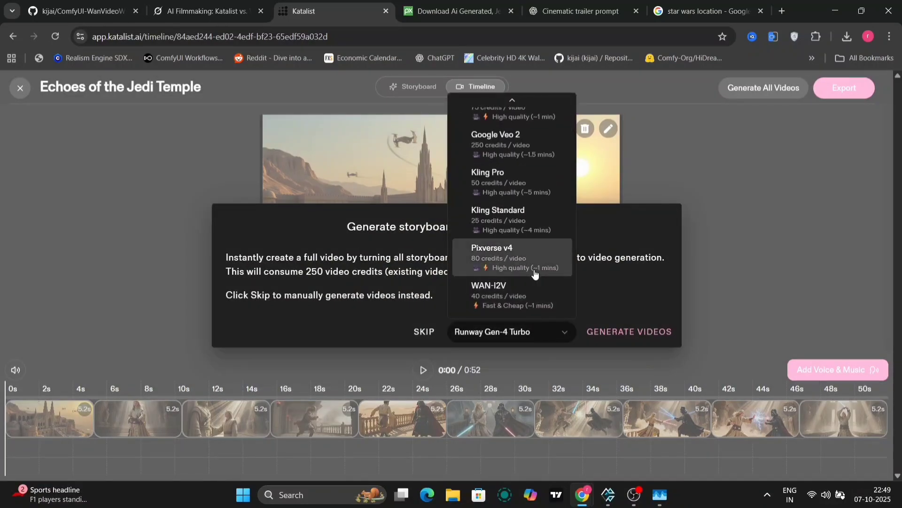
{"action": "scroll", "coordinate": [517, 183], "scroll_direction": "up", "scroll_amount": 2}
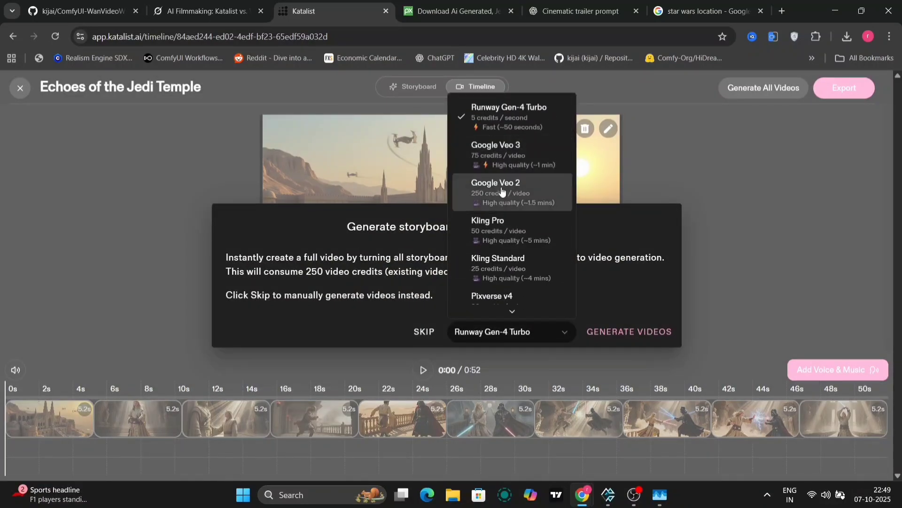
{"action": "left_click", "coordinate": [519, 213]}
{"action": "left_click", "coordinate": [595, 331]}
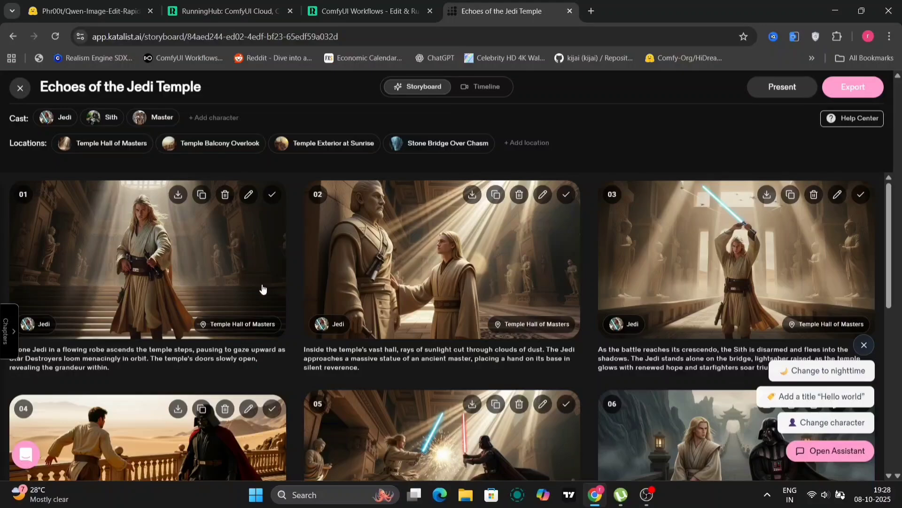
Regenerate frame 06's stone bridge duel as daytime with the prompt 'change to day time'
{"action": "scroll", "coordinate": [440, 320], "scroll_direction": "down", "scroll_amount": 3}
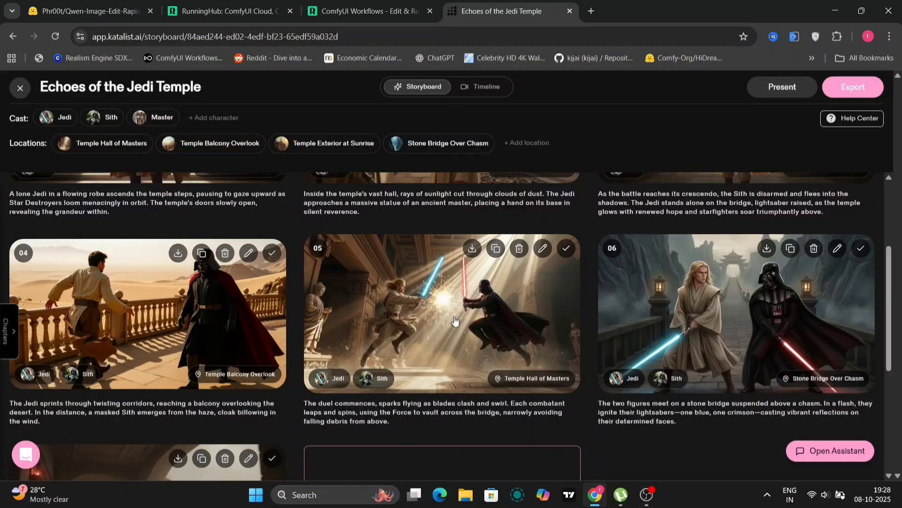
{"action": "left_click", "coordinate": [707, 342]}
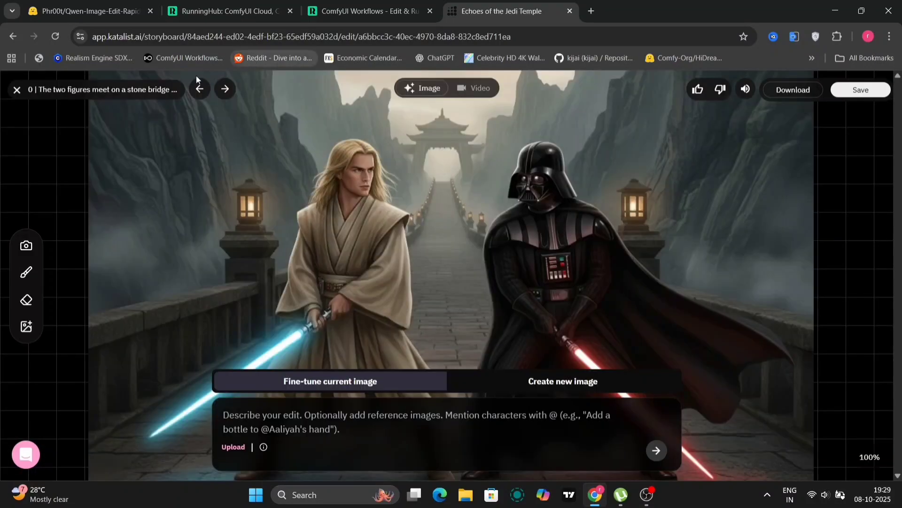
{"action": "left_click", "coordinate": [17, 89]}
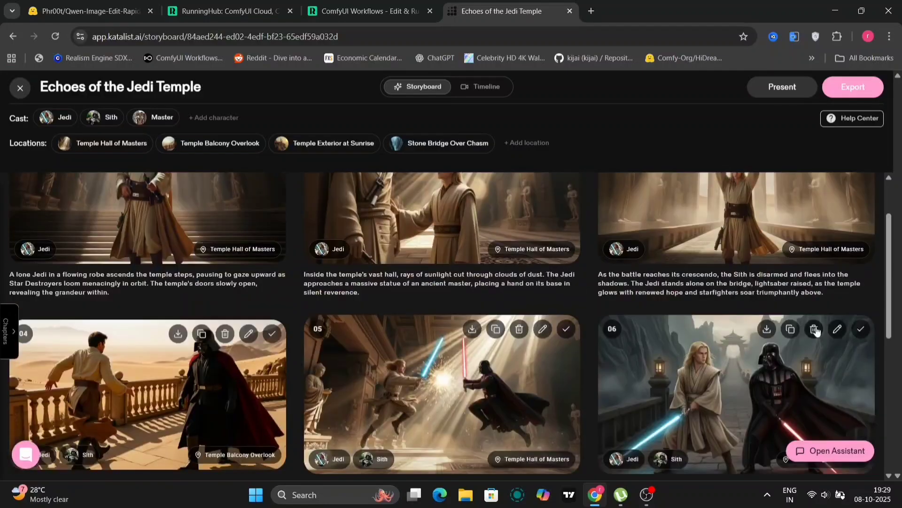
{"action": "left_click", "coordinate": [863, 330]}
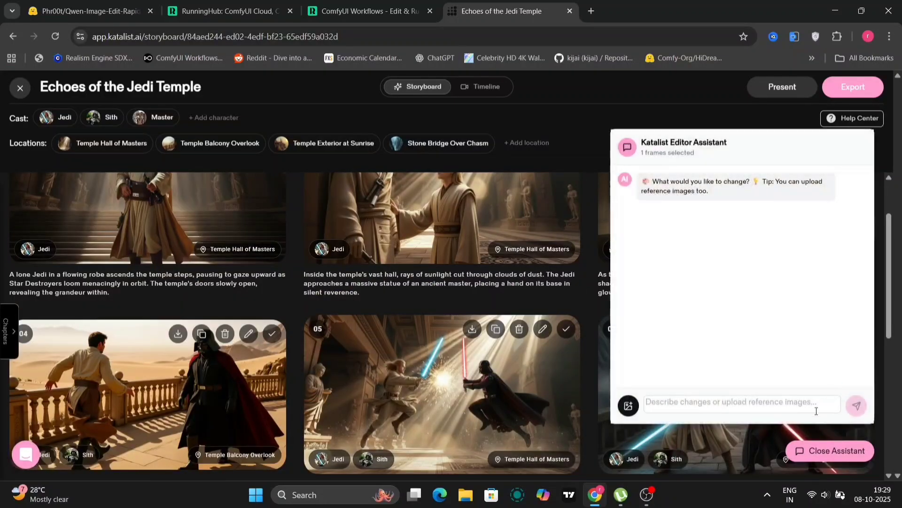
{"action": "type", "text": "ch"}
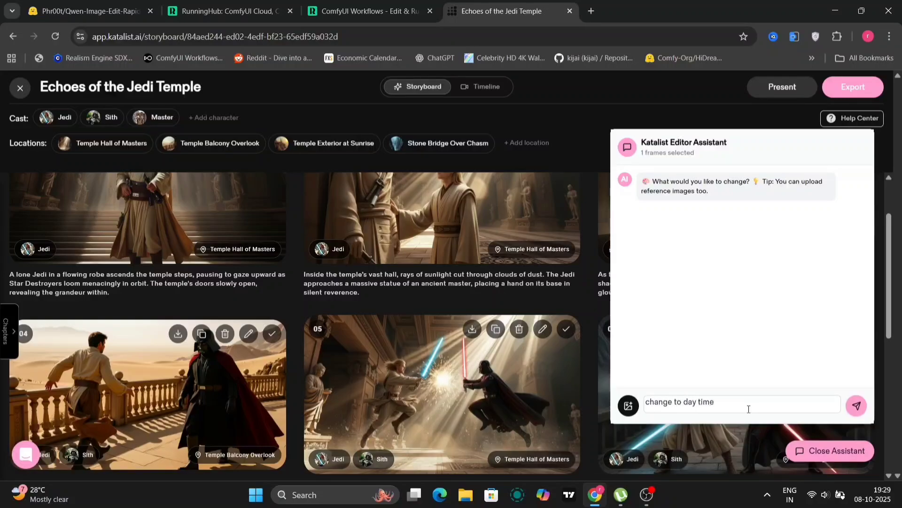
{"action": "type", "text": "ange to day time"}
{"action": "left_click", "coordinate": [856, 405]}
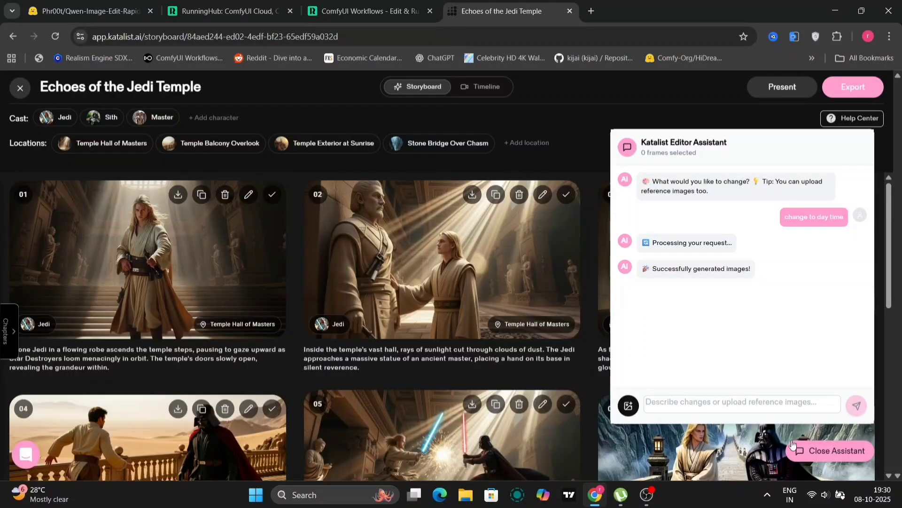
{"action": "left_click", "coordinate": [831, 452]}
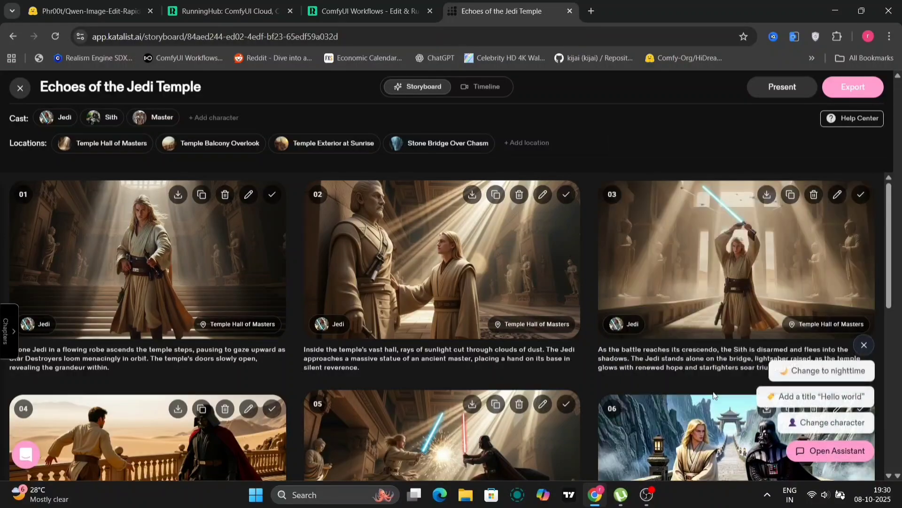
{"action": "scroll", "coordinate": [501, 321], "scroll_direction": "down", "scroll_amount": 3}
Apply 'add smoke effect at the bottom of the picture!' to frame 05 and save it
{"action": "left_click", "coordinate": [501, 321]}
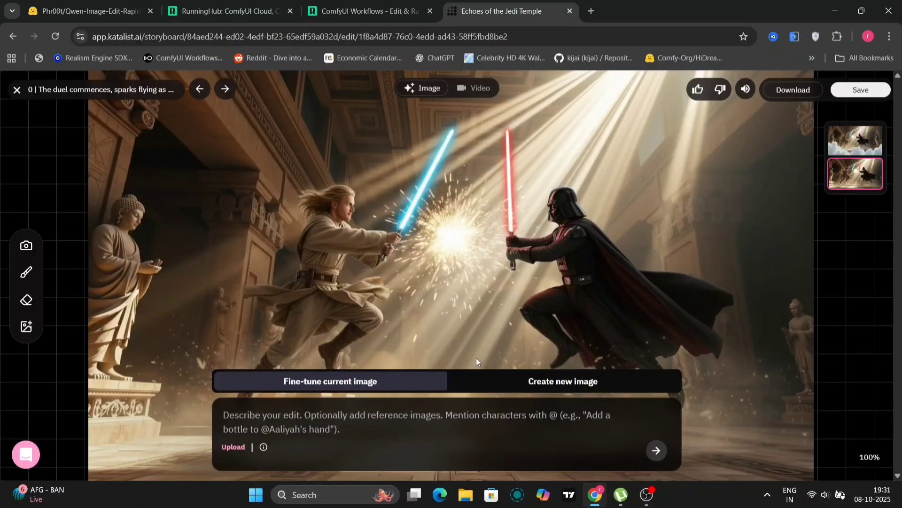
{"action": "type", "text": "add smoke effect at the bottom of the picture!"}
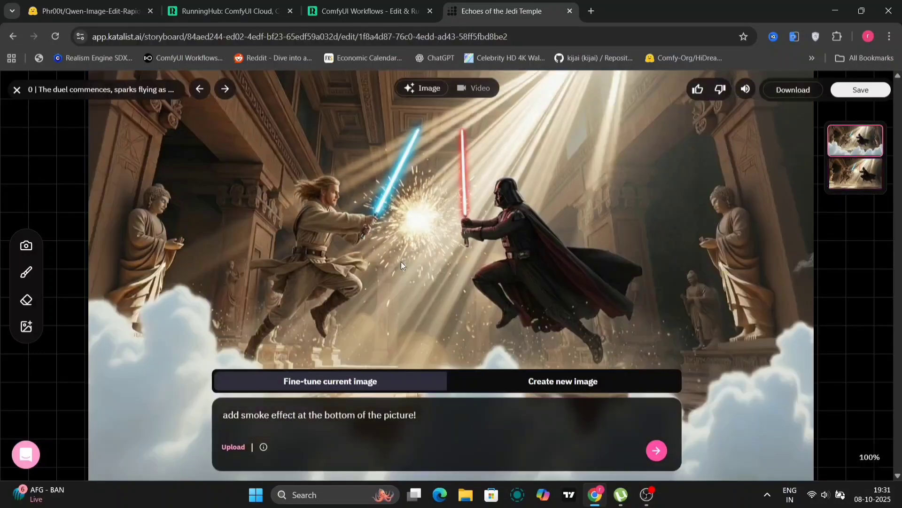
{"action": "left_click", "coordinate": [861, 89]}
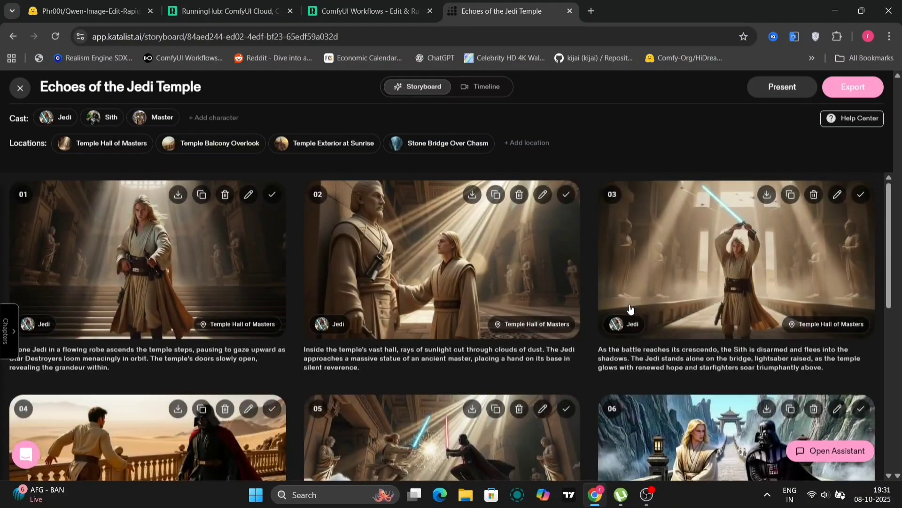
{"action": "scroll", "coordinate": [440, 322], "scroll_direction": "down", "scroll_amount": 5}
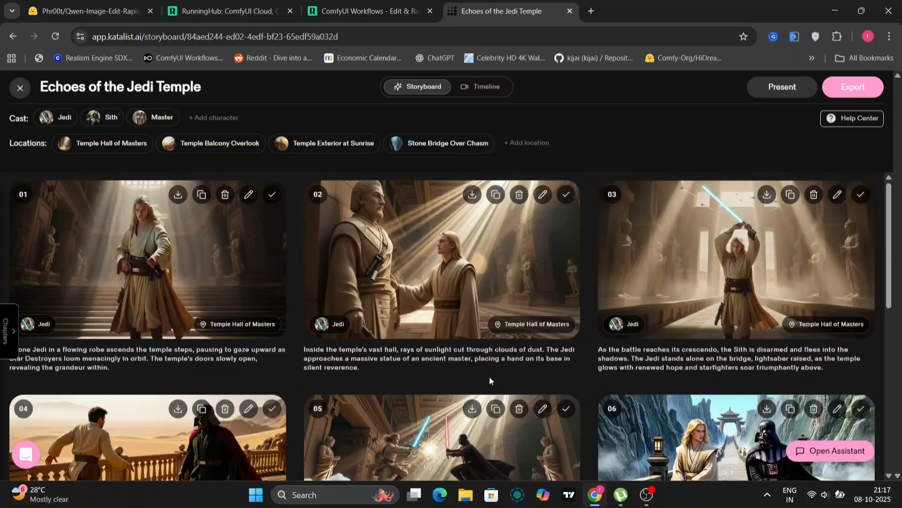
{"action": "scroll", "coordinate": [490, 376], "scroll_direction": "down", "scroll_amount": 5}
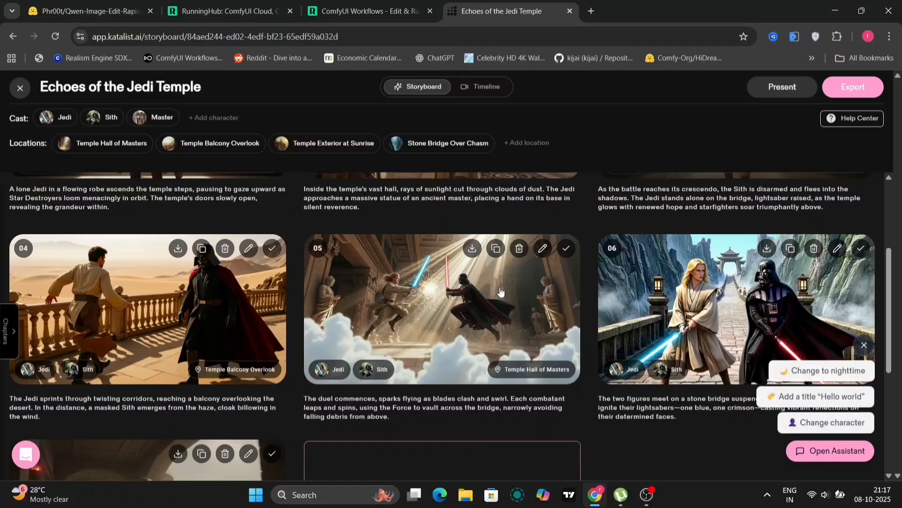
Reopen shot 05 to preview its video version, then return to the storyboard
{"action": "left_click", "coordinate": [500, 300]}
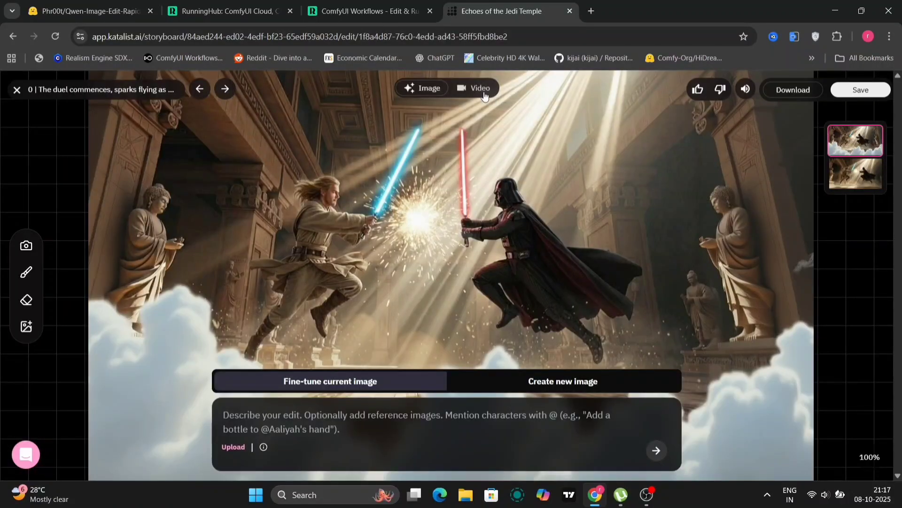
{"action": "left_click", "coordinate": [476, 90]}
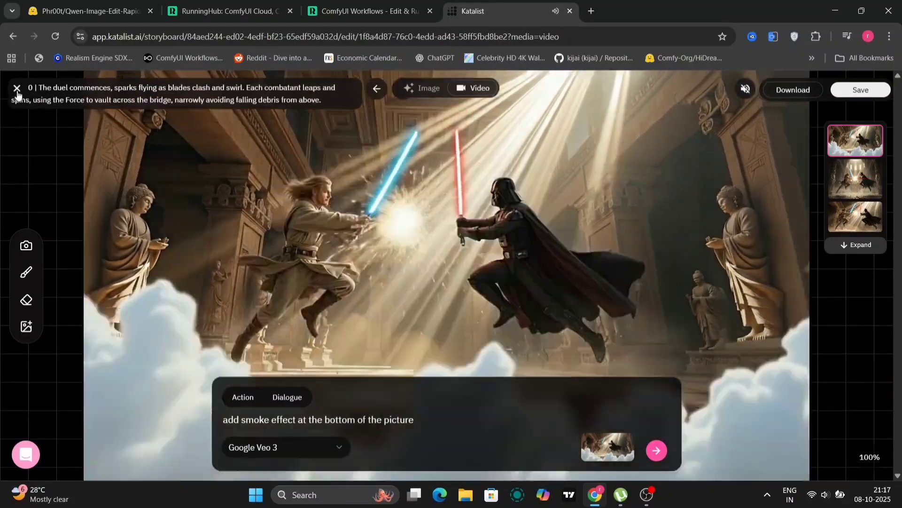
{"action": "left_click", "coordinate": [17, 92]}
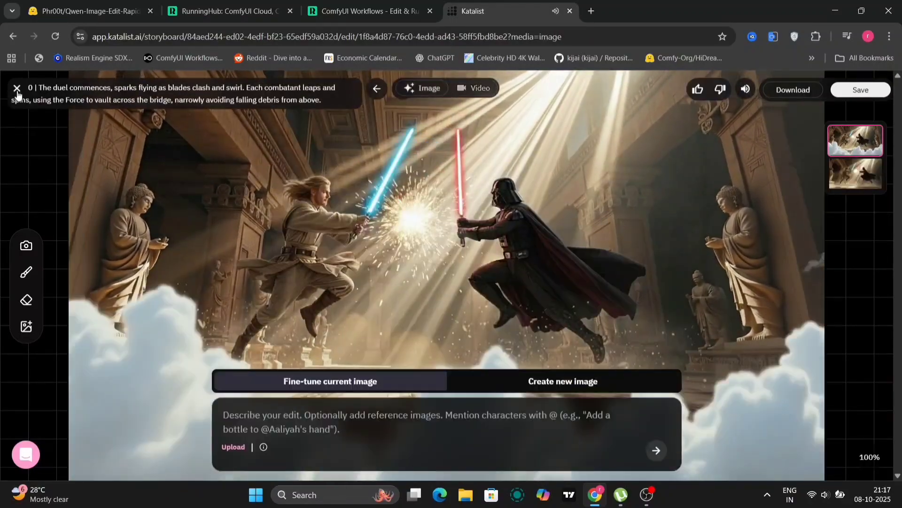
{"action": "left_click", "coordinate": [16, 89]}
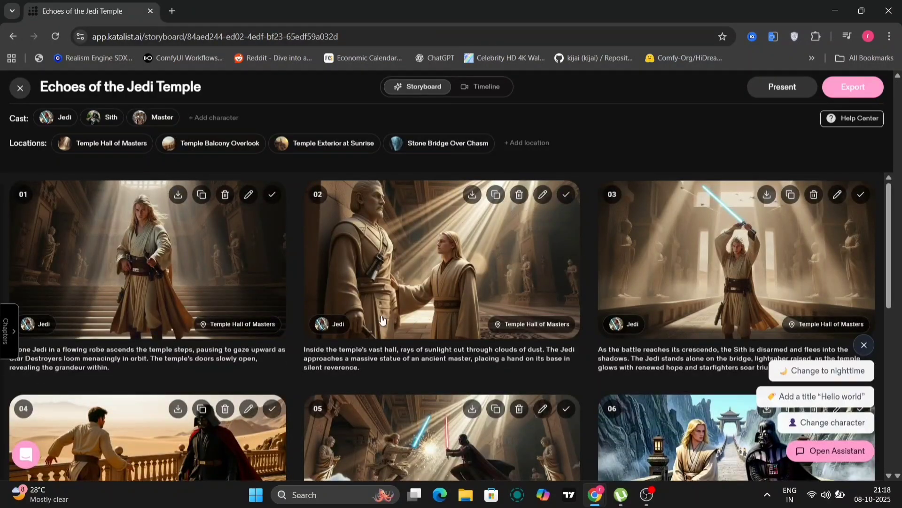
Insert a new shot after shot 01 and generate its balcony-sprinting Jedi image from a pasted script
{"action": "left_click", "coordinate": [295, 266]}
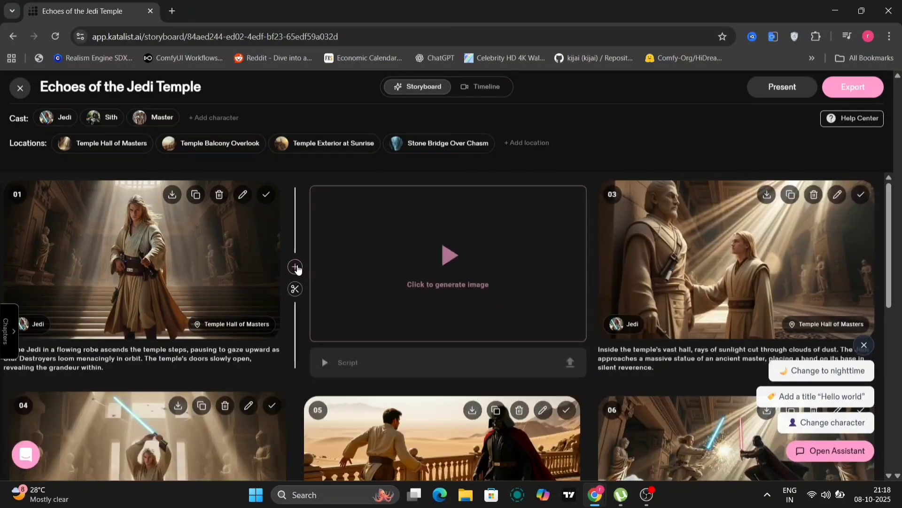
{"action": "left_click", "coordinate": [424, 252]}
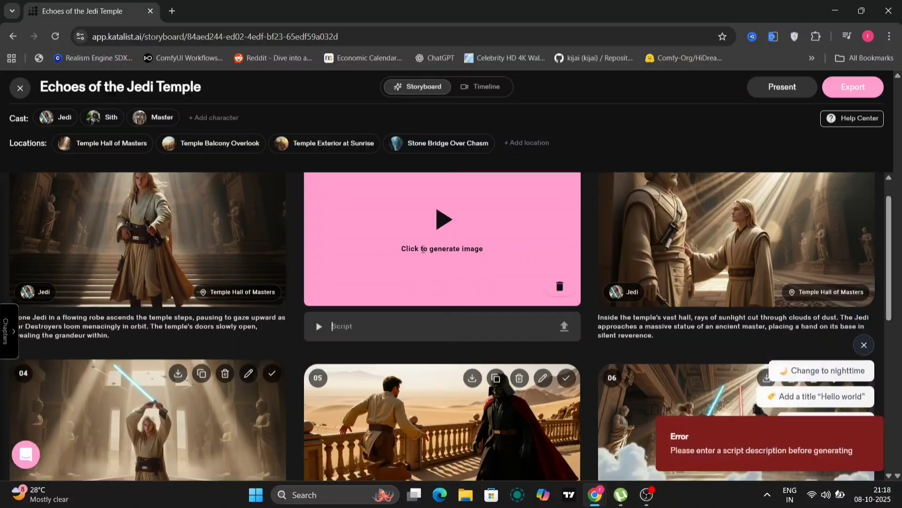
{"action": "scroll", "coordinate": [425, 355], "scroll_direction": "up", "scroll_amount": 2}
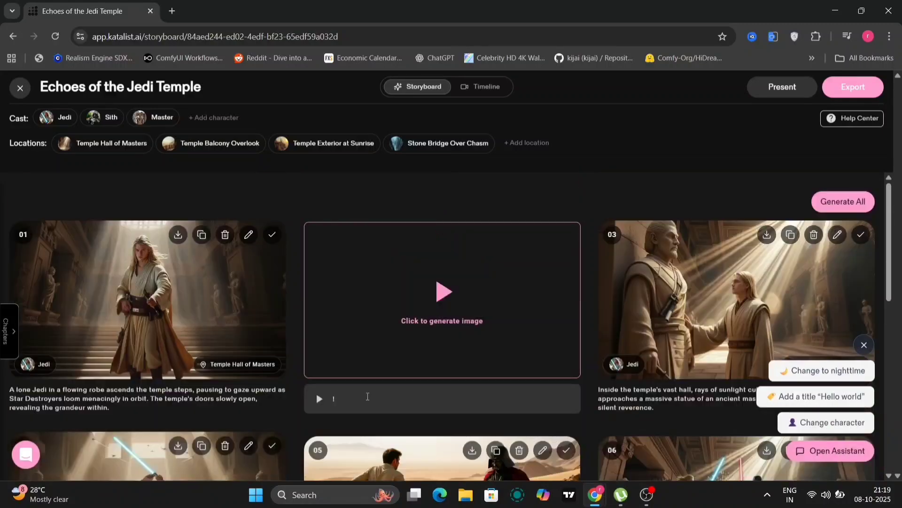
{"action": "scroll", "coordinate": [365, 398], "scroll_direction": "down", "scroll_amount": 1}
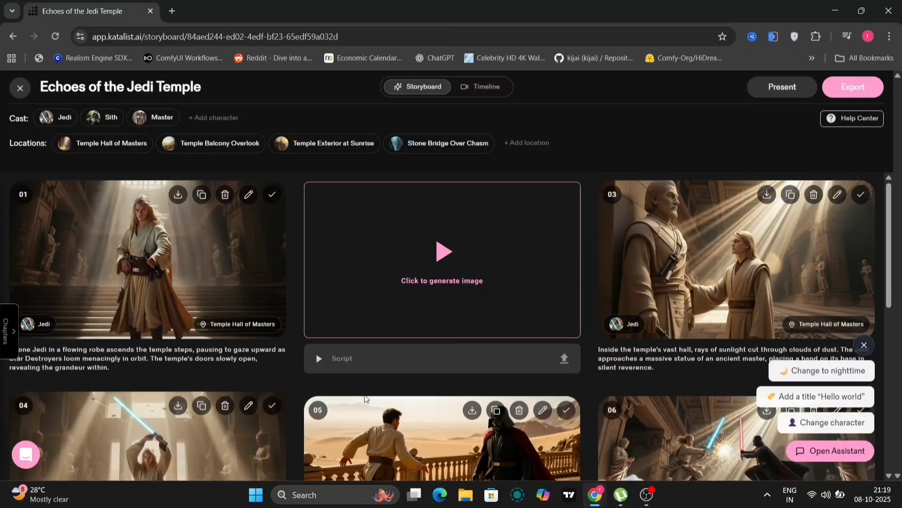
{"action": "type", "text": "A medium shot from the side shows @Jedi sprinting through the twisting corridors, posture alert and focused, illuminated by flickering emergency lights as he glances quickly toward the balcony ahead."}
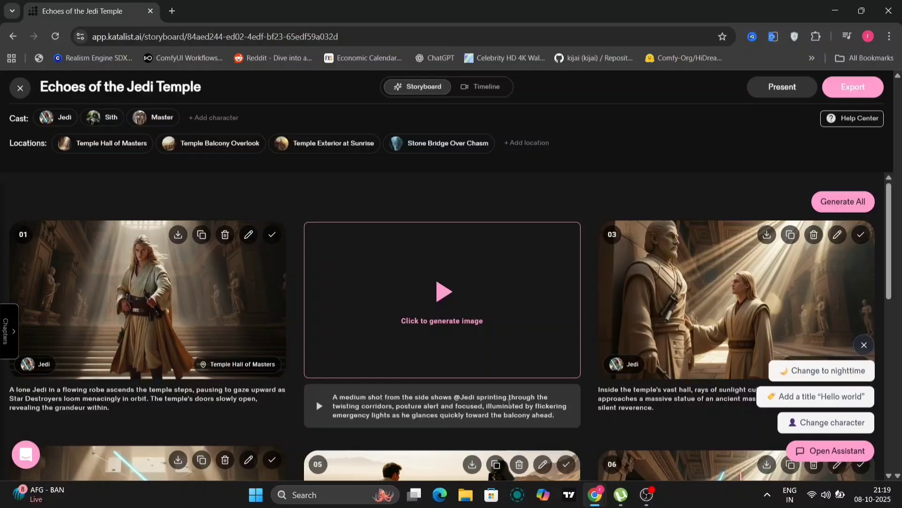
{"action": "left_click", "coordinate": [444, 304]}
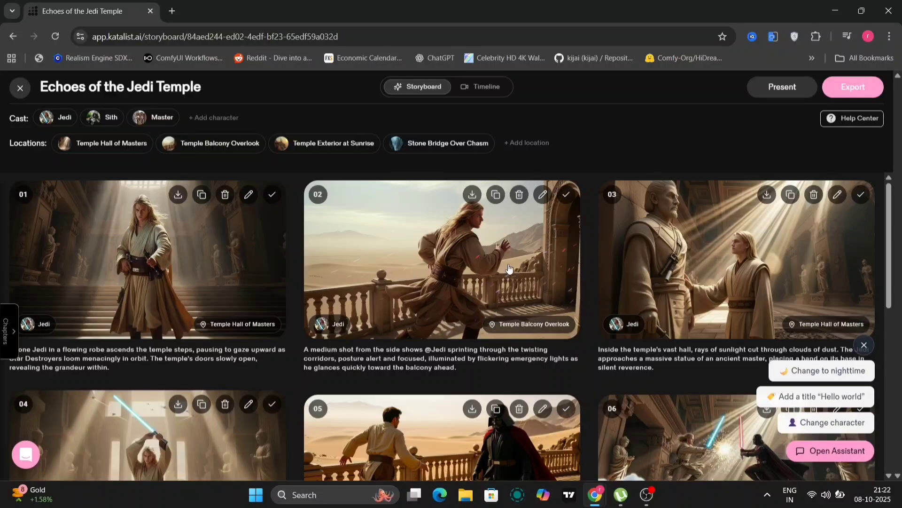
{"action": "left_click", "coordinate": [509, 268]}
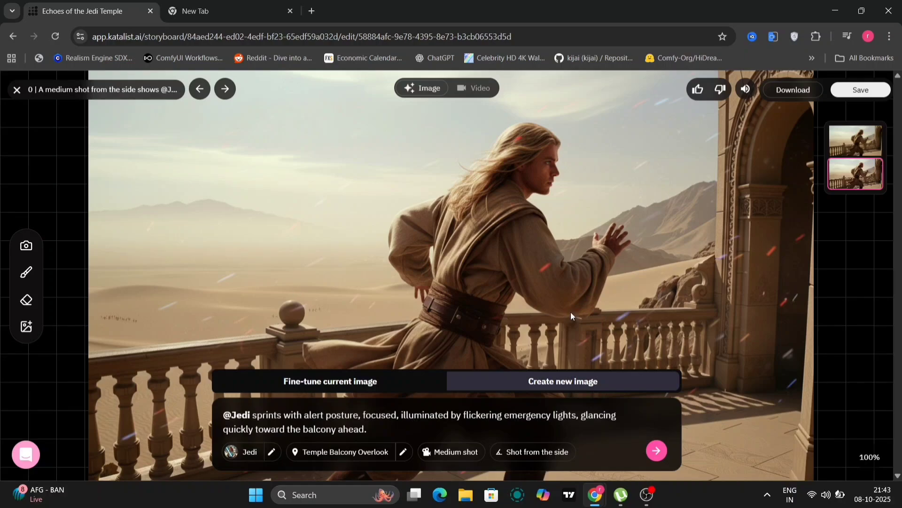
Reframe shot 02's camera up-left and wider, then regenerate the image
{"action": "left_click", "coordinate": [26, 246]}
{"action": "left_click_drag", "start_coordinate": [399, 249], "coordinate": [348, 214]}
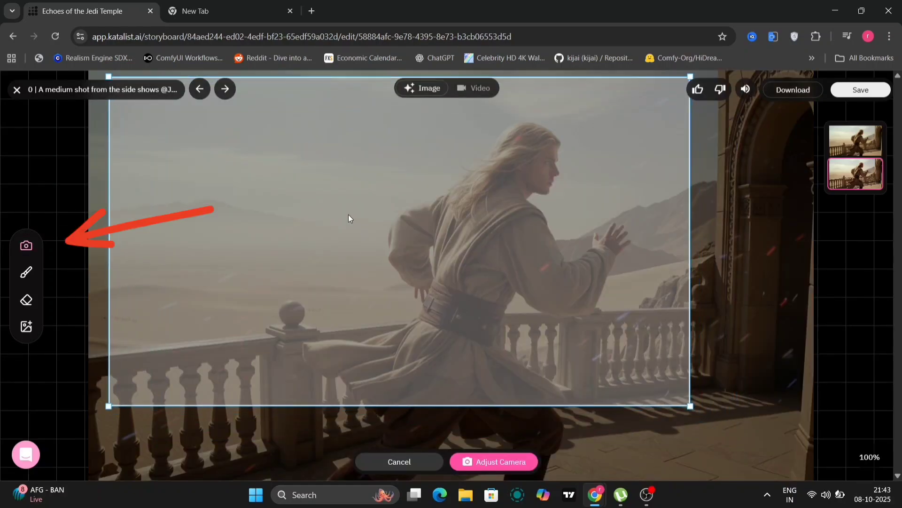
{"action": "left_click_drag", "start_coordinate": [690, 406], "coordinate": [807, 472]}
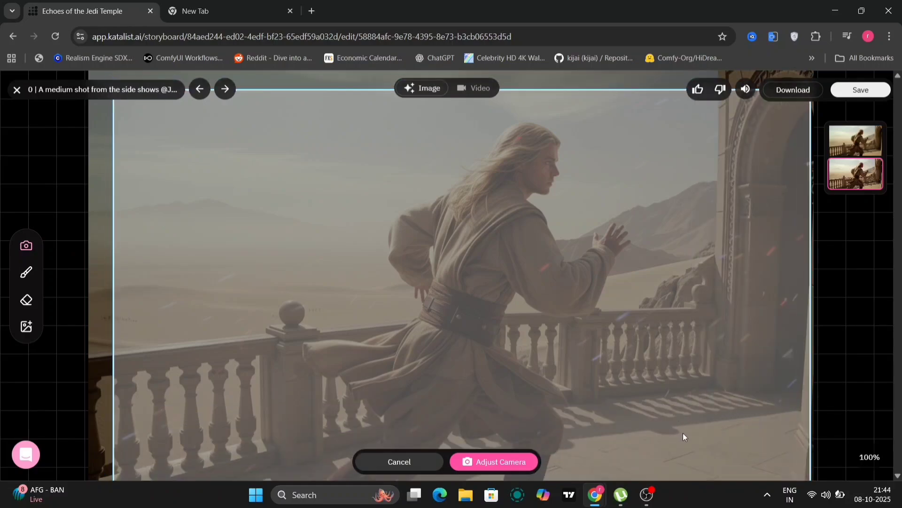
{"action": "left_click", "coordinate": [475, 466]}
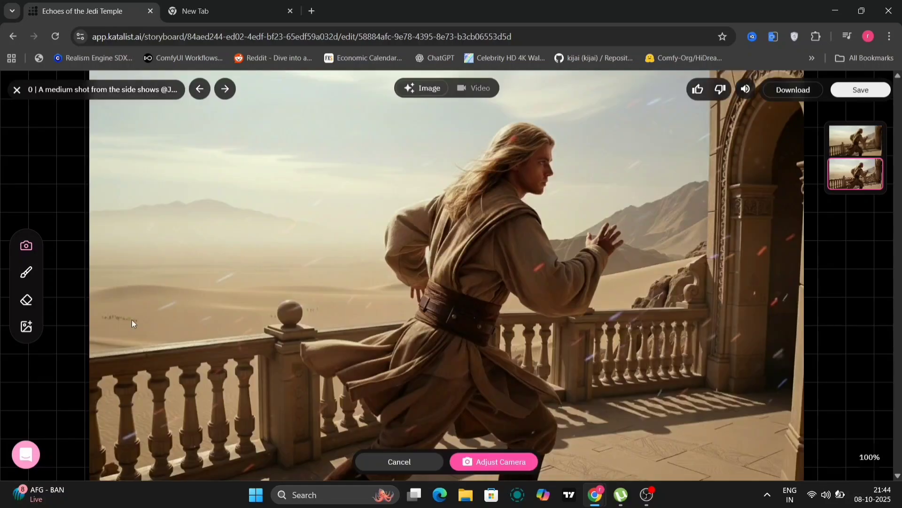
Compare the two generated variants, keep the first, and open the painting prompt panel
{"action": "left_click", "coordinate": [856, 141]}
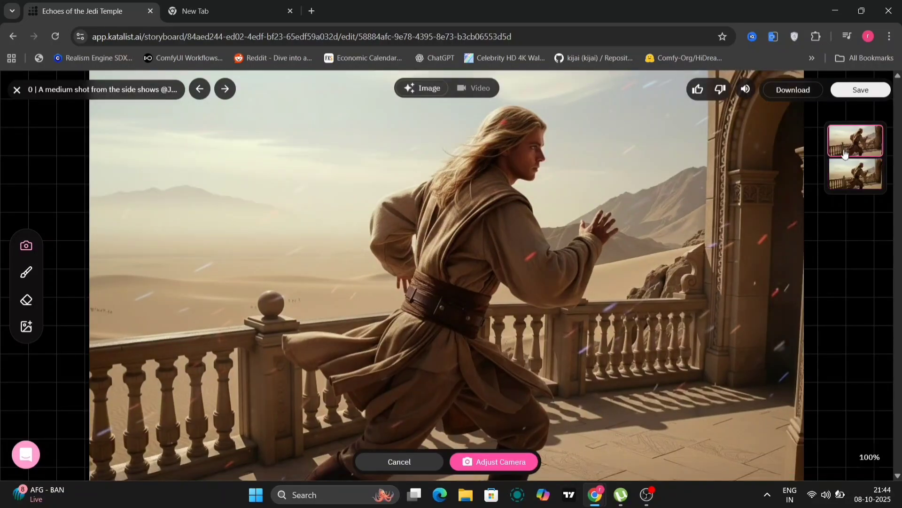
{"action": "left_click", "coordinate": [853, 174]}
{"action": "left_click", "coordinate": [849, 141]}
{"action": "left_click", "coordinate": [399, 461]}
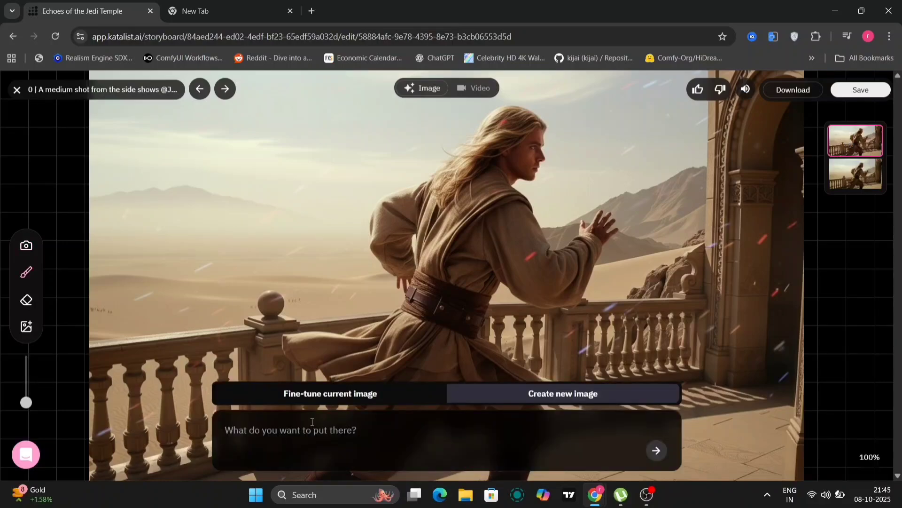
Paint a glowing blue lightsaber into the sprinting Jedi's hand, creating a third variant
{"action": "type", "text": "add a blue color light saber in his hand"}
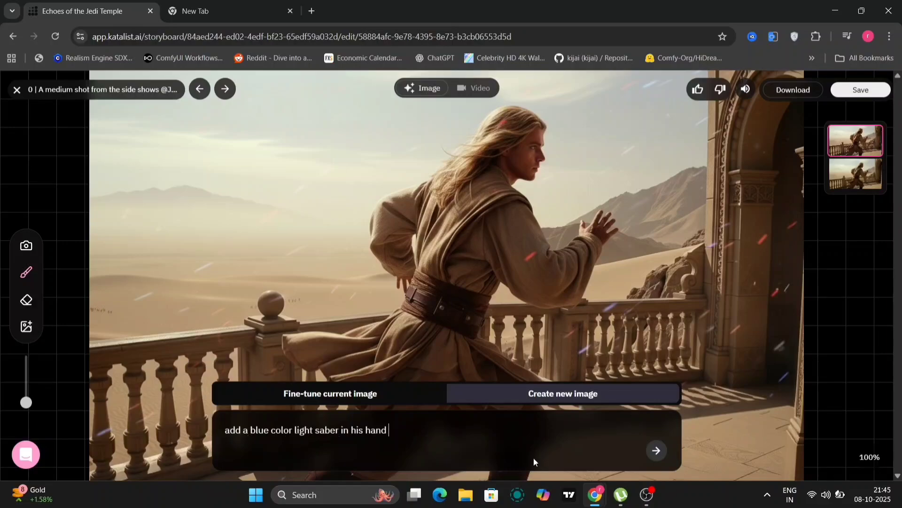
{"action": "left_click", "coordinate": [656, 452]}
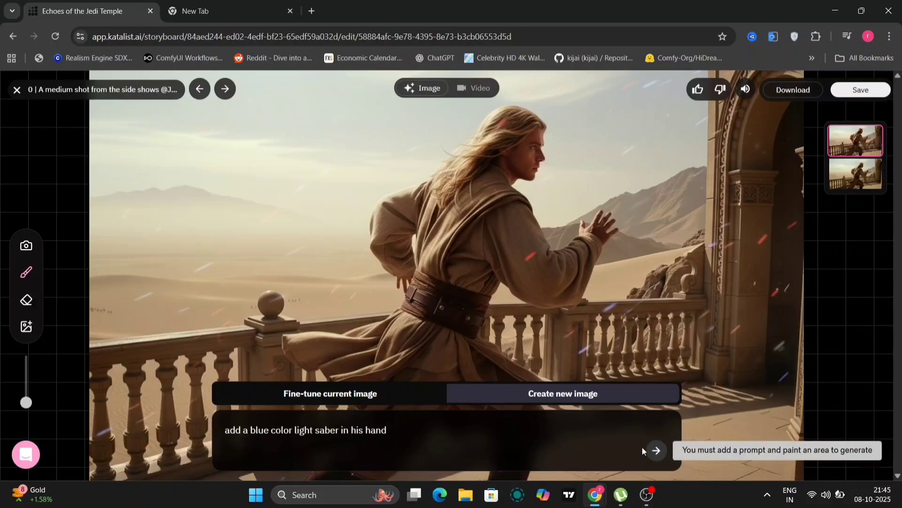
{"action": "left_click", "coordinate": [656, 451]}
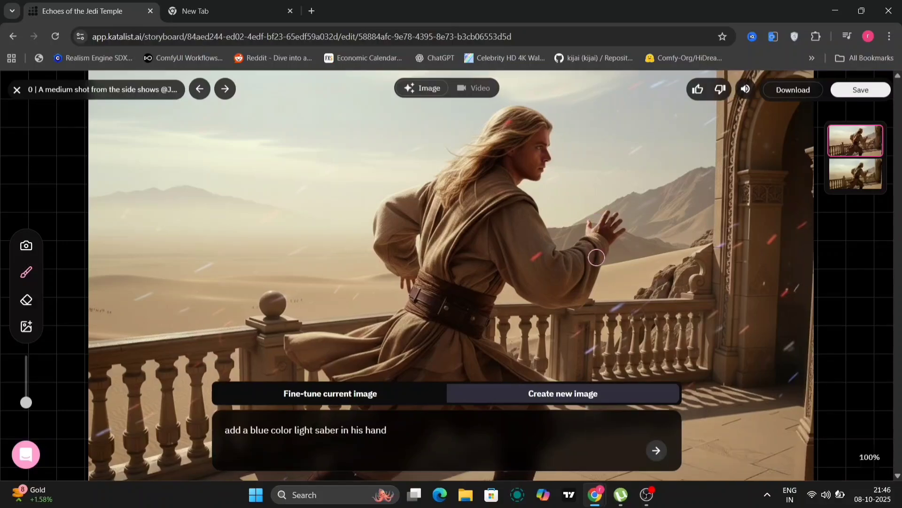
{"action": "mouse_move", "coordinate": [601, 225]}
{"action": "left_mouse_down"}
{"action": "mouse_move", "coordinate": [581, 141]}
{"action": "mouse_move", "coordinate": [622, 230]}
{"action": "mouse_move", "coordinate": [572, 127]}
{"action": "mouse_move", "coordinate": [591, 153]}
{"action": "mouse_move", "coordinate": [600, 219]}
{"action": "mouse_move", "coordinate": [607, 228]}
{"action": "mouse_move", "coordinate": [581, 111]}
{"action": "mouse_move", "coordinate": [601, 224]}
{"action": "left_mouse_up"}
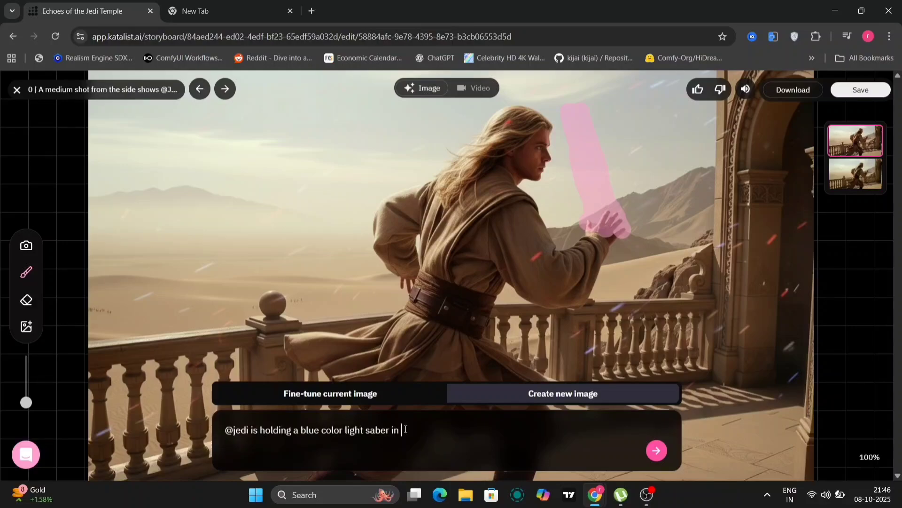
{"action": "type", "text": "his hand"}
{"action": "left_click", "coordinate": [657, 450]}
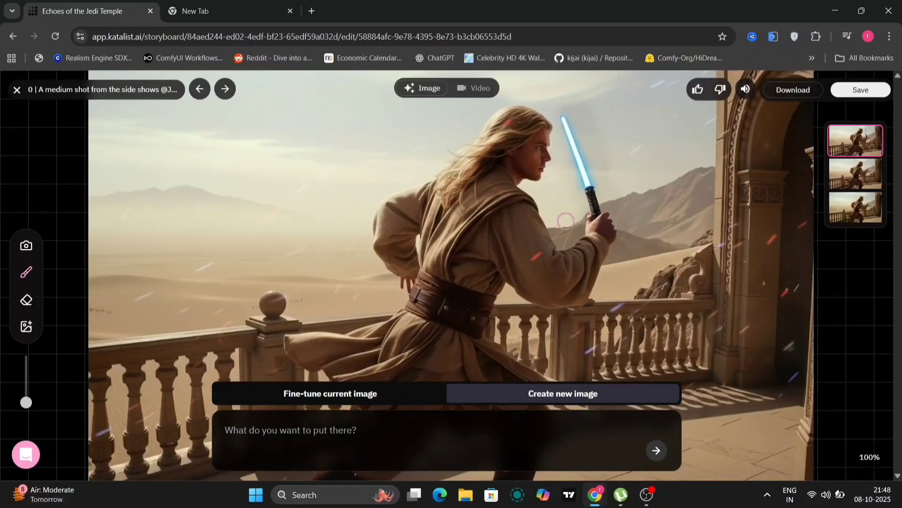
Mask the lightsaber and generate with the prompt 'remove the light saber from his hand'
{"action": "left_click", "coordinate": [28, 300]}
{"action": "left_click_drag", "start_coordinate": [565, 115], "coordinate": [598, 215]}
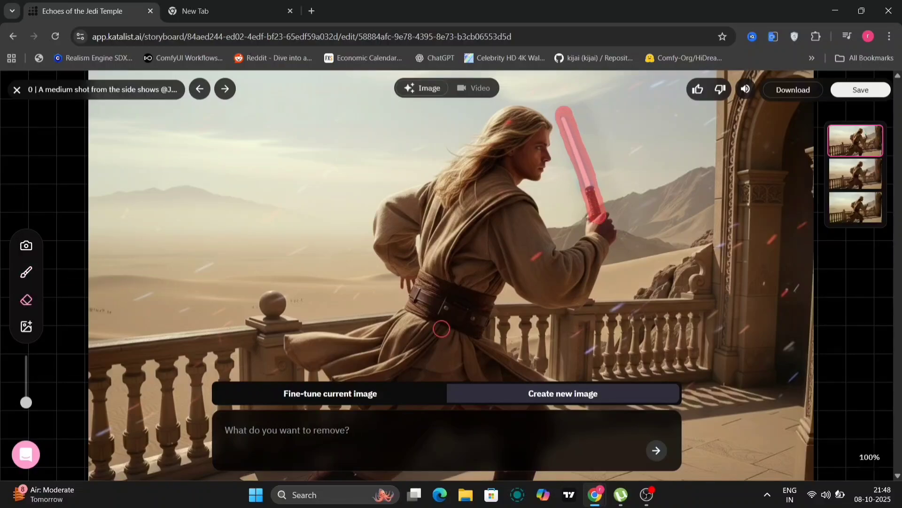
{"action": "type", "text": "remove the light "}
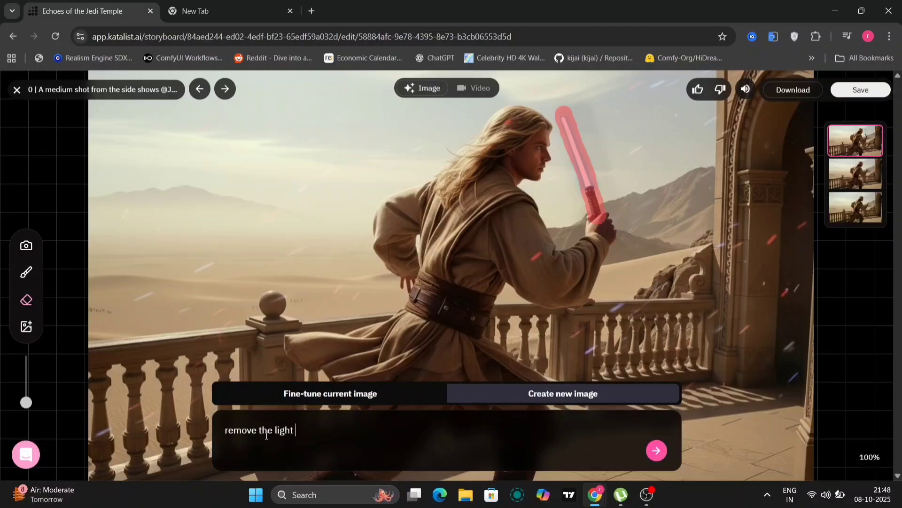
{"action": "type", "text": "saber from his hand"}
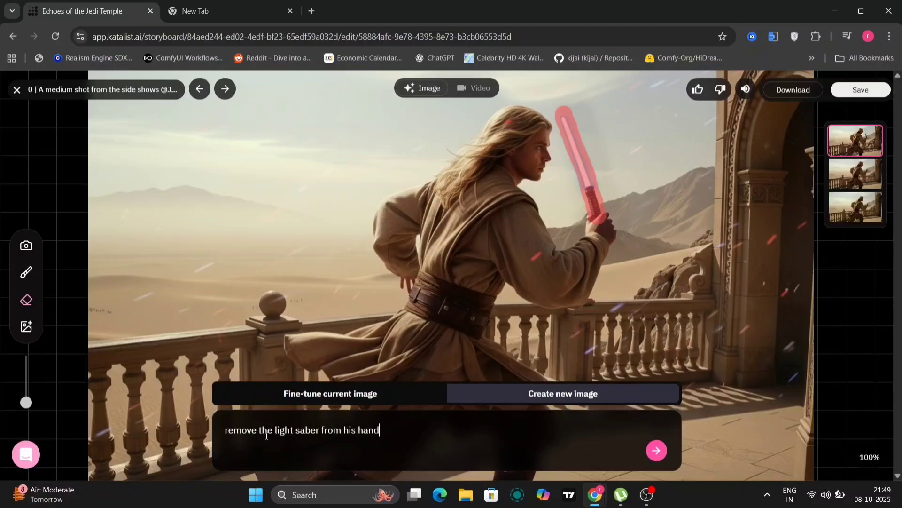
{"action": "left_click", "coordinate": [657, 450]}
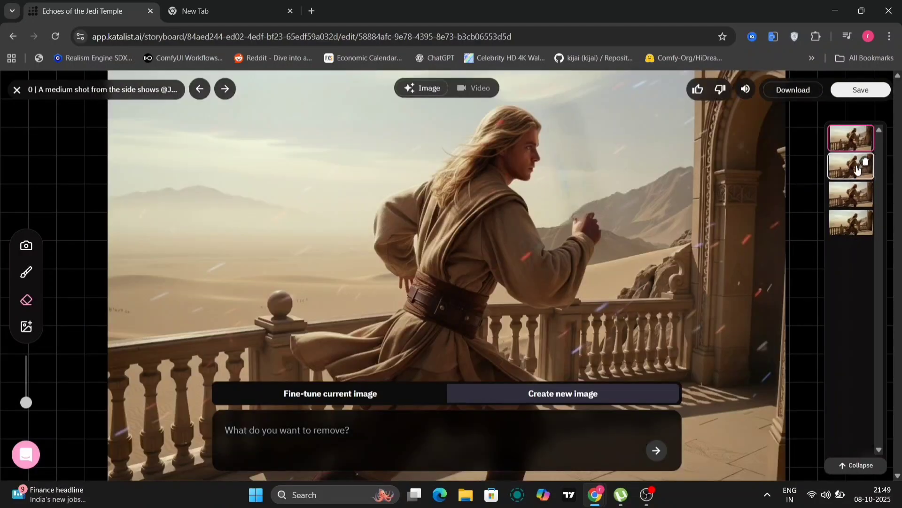
Compare the variants and assign the saber-free balcony image to shot 02
{"action": "left_click", "coordinate": [853, 170]}
{"action": "left_click", "coordinate": [846, 142]}
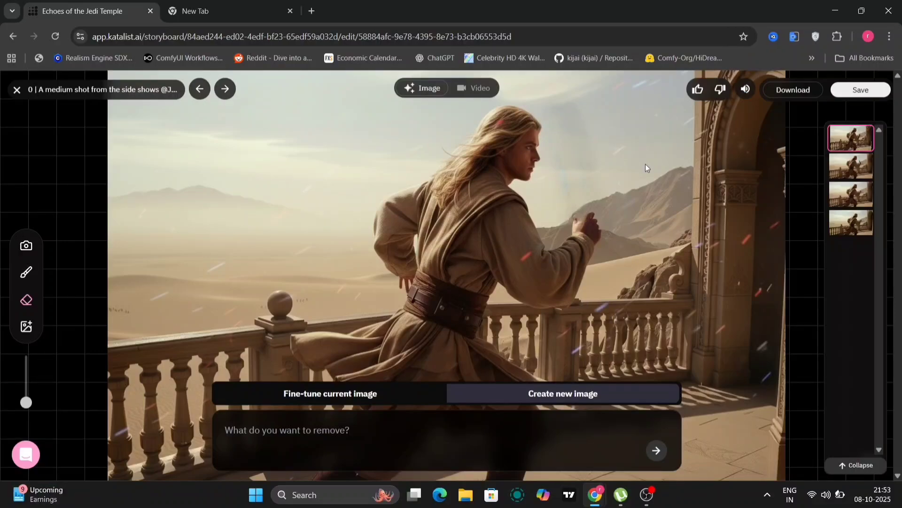
{"action": "left_click", "coordinate": [861, 89]}
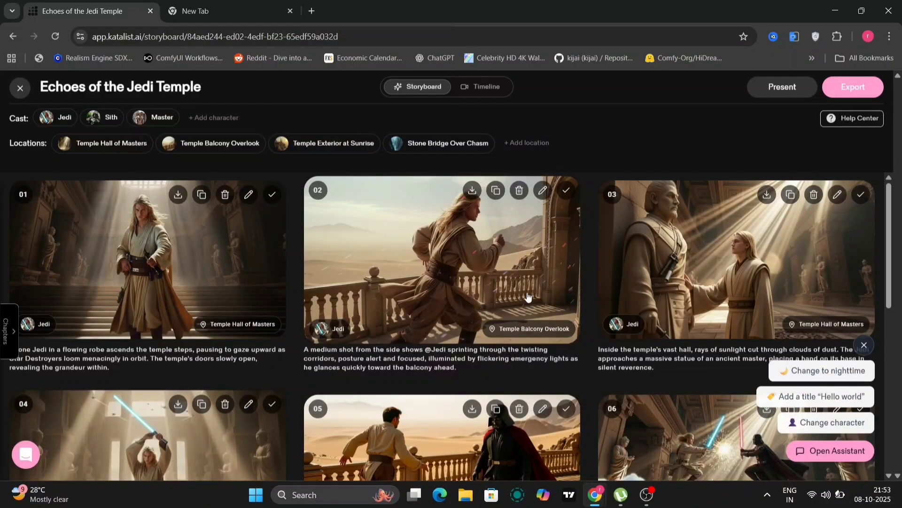
On the timeline, generate videos for every storyboard frame using the Pixverse v4 model
{"action": "left_click", "coordinate": [486, 87]}
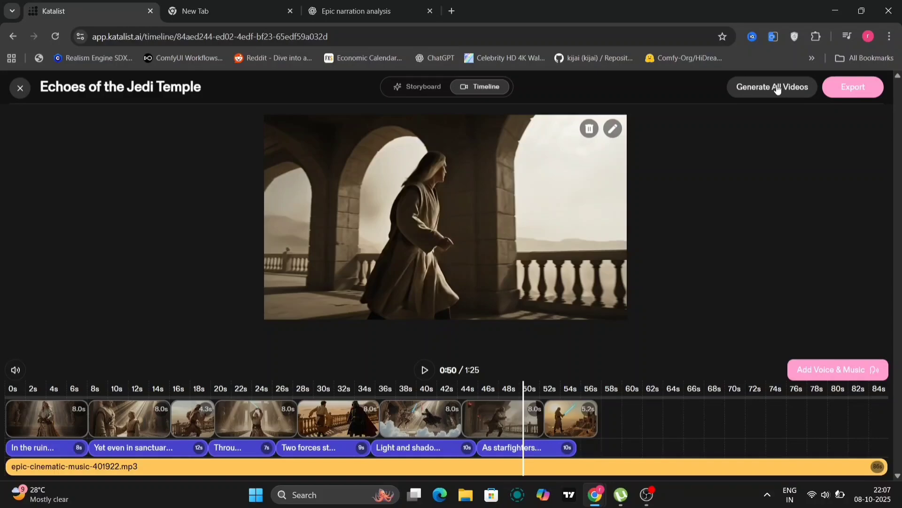
{"action": "left_click", "coordinate": [778, 90]}
{"action": "left_click", "coordinate": [552, 336]}
{"action": "scroll", "coordinate": [500, 207], "scroll_direction": "down", "scroll_amount": 2}
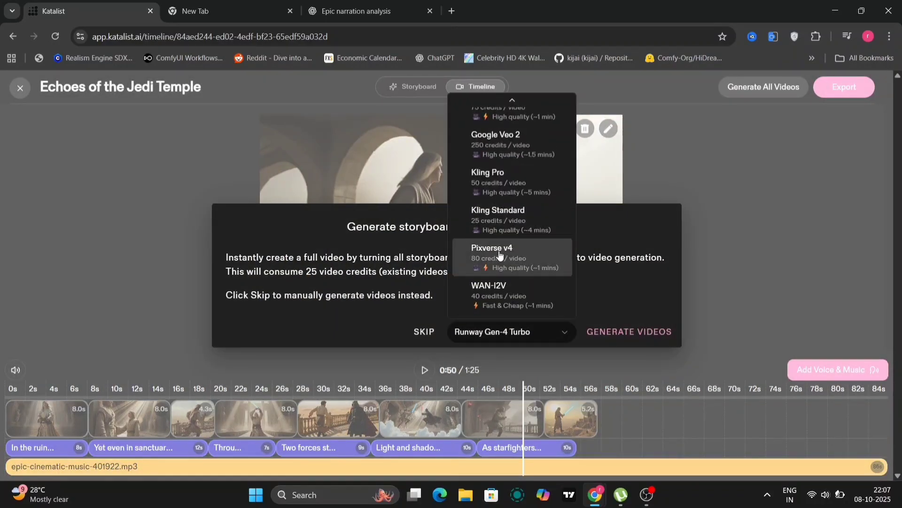
{"action": "left_click", "coordinate": [500, 254]}
{"action": "left_click", "coordinate": [610, 331]}
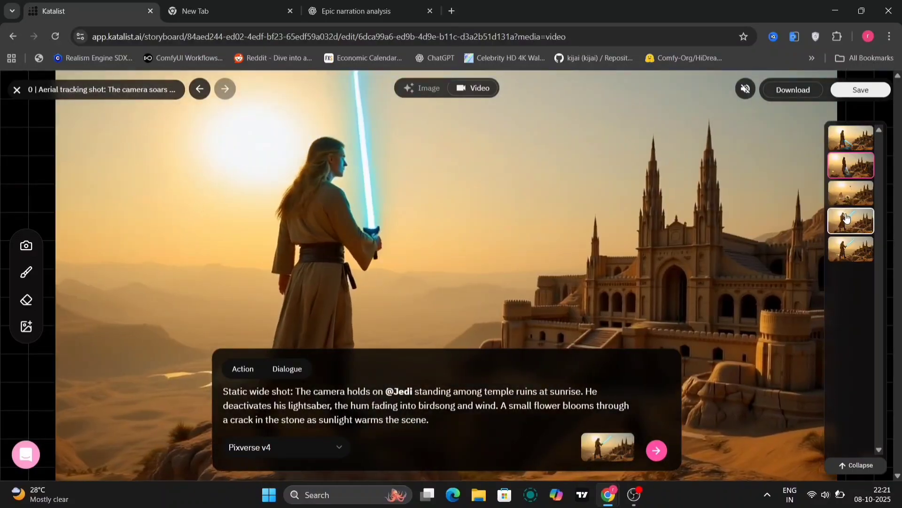
Compare the aerial tracking and static wide shot videos, then save the shot to the storyboard
{"action": "left_click", "coordinate": [846, 218]}
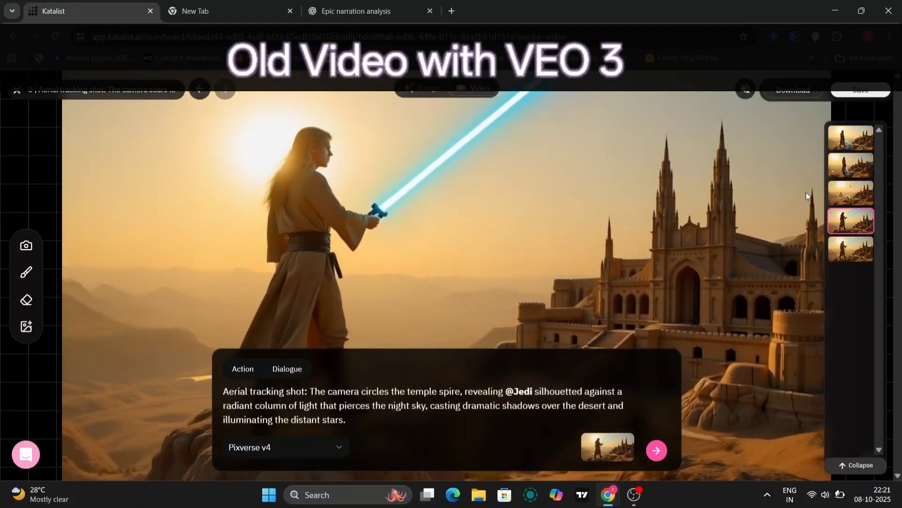
{"action": "left_click", "coordinate": [851, 165]}
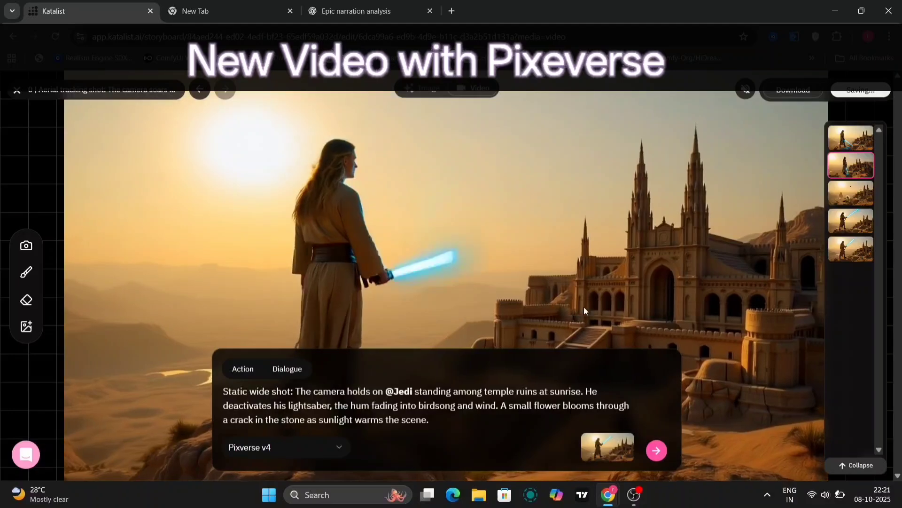
{"action": "left_click", "coordinate": [429, 88]}
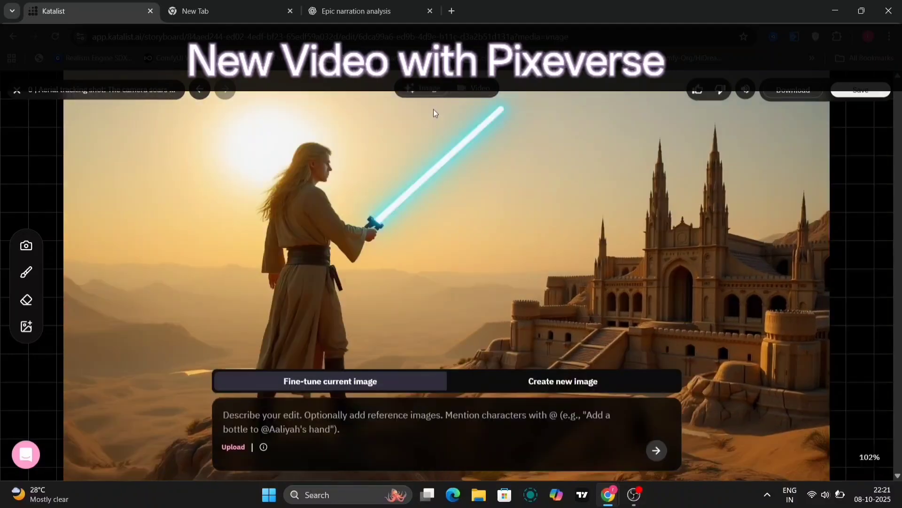
{"action": "left_click", "coordinate": [861, 90]}
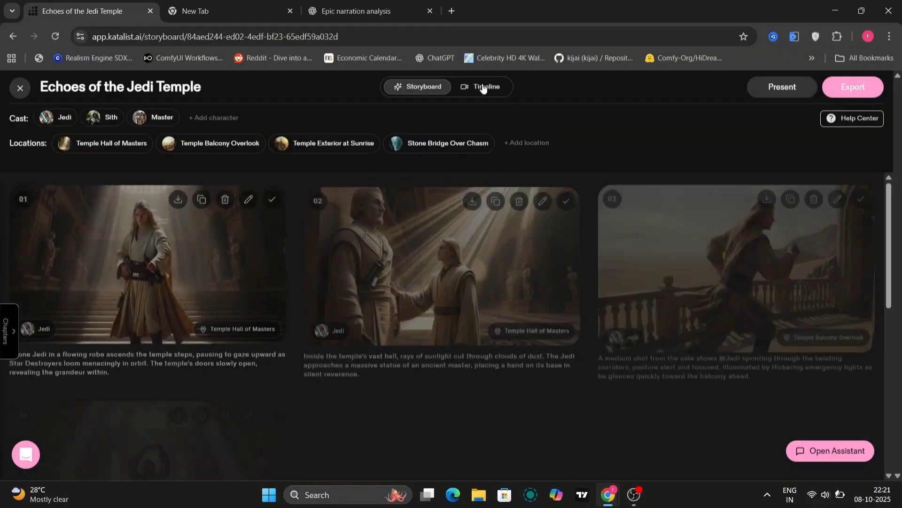
At the 52s mark, add a text-to-speech narration about a lone Jedi climbing the temple steps
{"action": "left_click", "coordinate": [485, 86]}
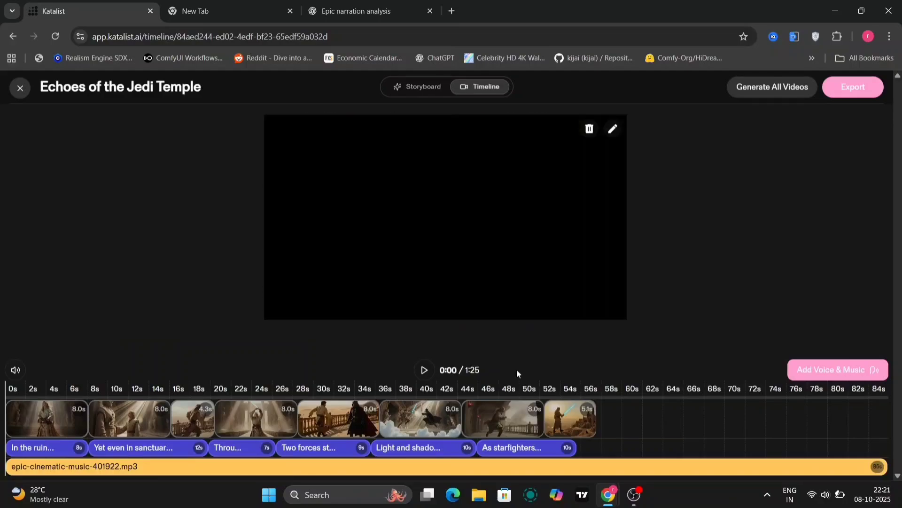
{"action": "left_click", "coordinate": [549, 390]}
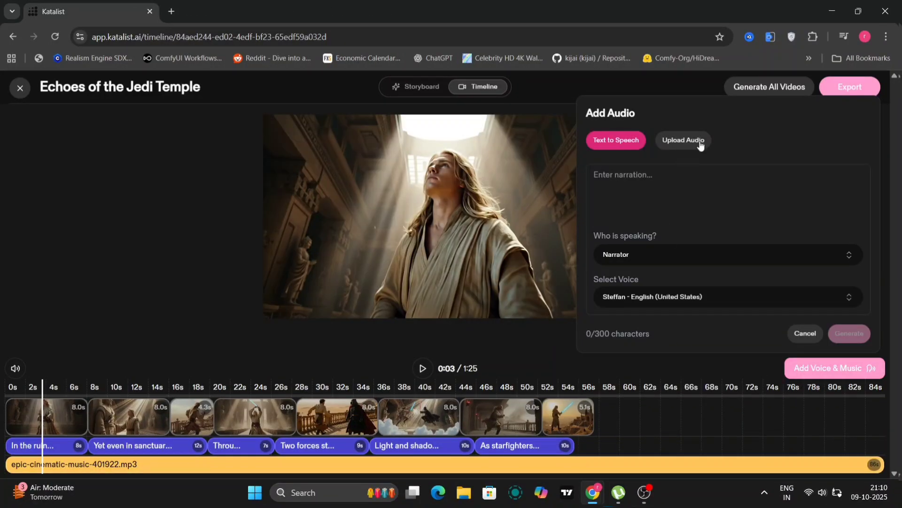
{"action": "left_click", "coordinate": [700, 141]}
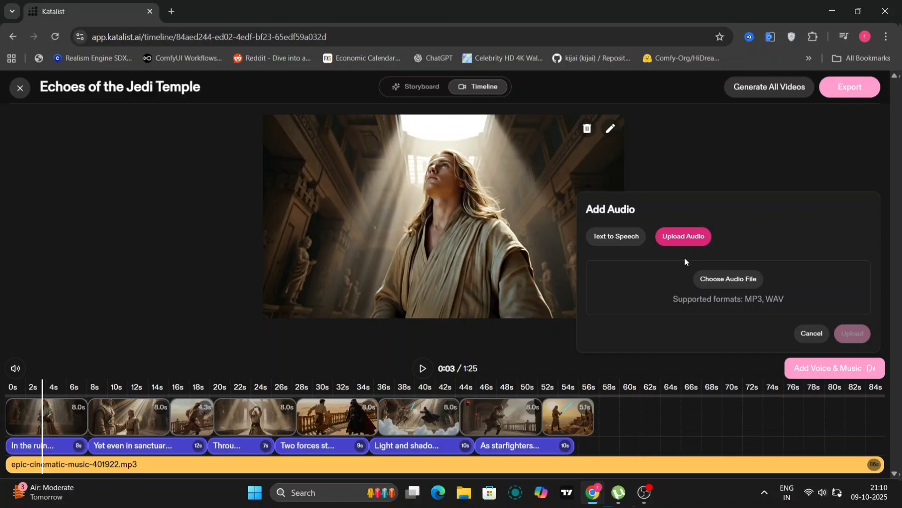
{"action": "left_click", "coordinate": [632, 239]}
{"action": "left_click", "coordinate": [664, 206]}
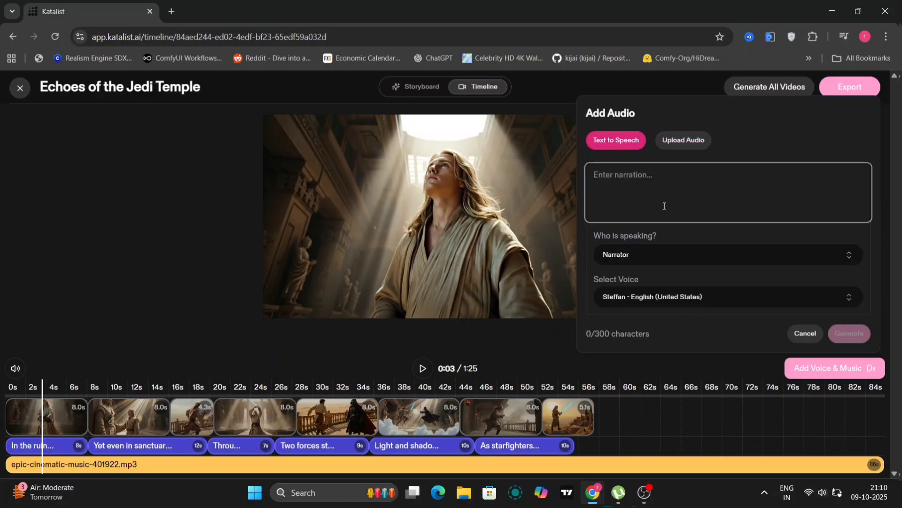
{"action": "type", "text": "n the shadow of a dying empire, a lone Jedi climbs the temple steps… seeking the last light of the Force among the ruins of a forgotten age"}
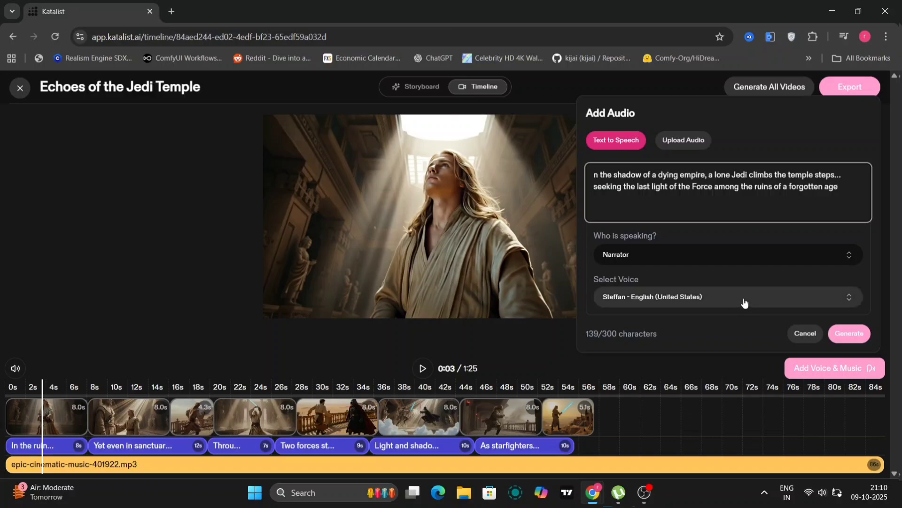
Open the narrator voice list and scroll through the available voices
{"action": "left_click", "coordinate": [698, 300]}
{"action": "scroll", "coordinate": [673, 245], "scroll_direction": "down", "scroll_amount": 3}
{"action": "scroll", "coordinate": [673, 244], "scroll_direction": "down", "scroll_amount": 1}
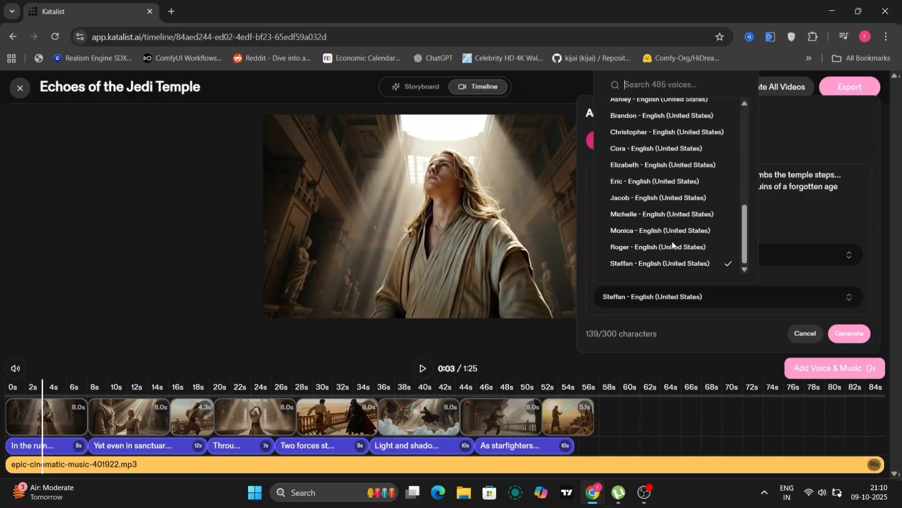